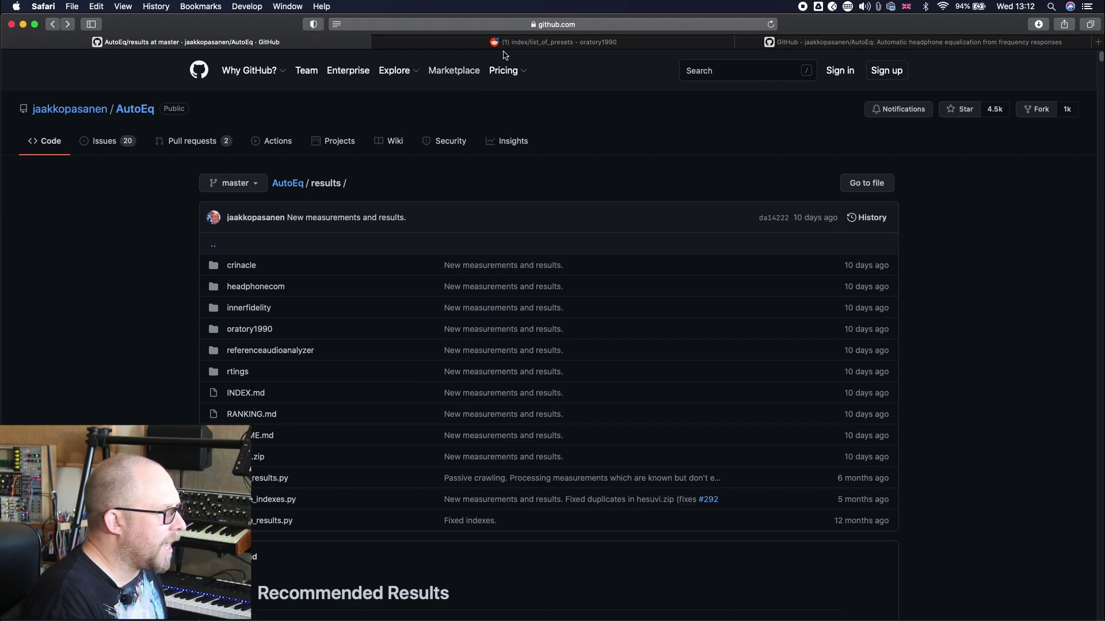
Step: Check the oratory1990 preset list, then scroll the AutoEq index to the Beyerdynamic DT 990 entries
{"action": "left_click", "coordinate": [556, 42]}
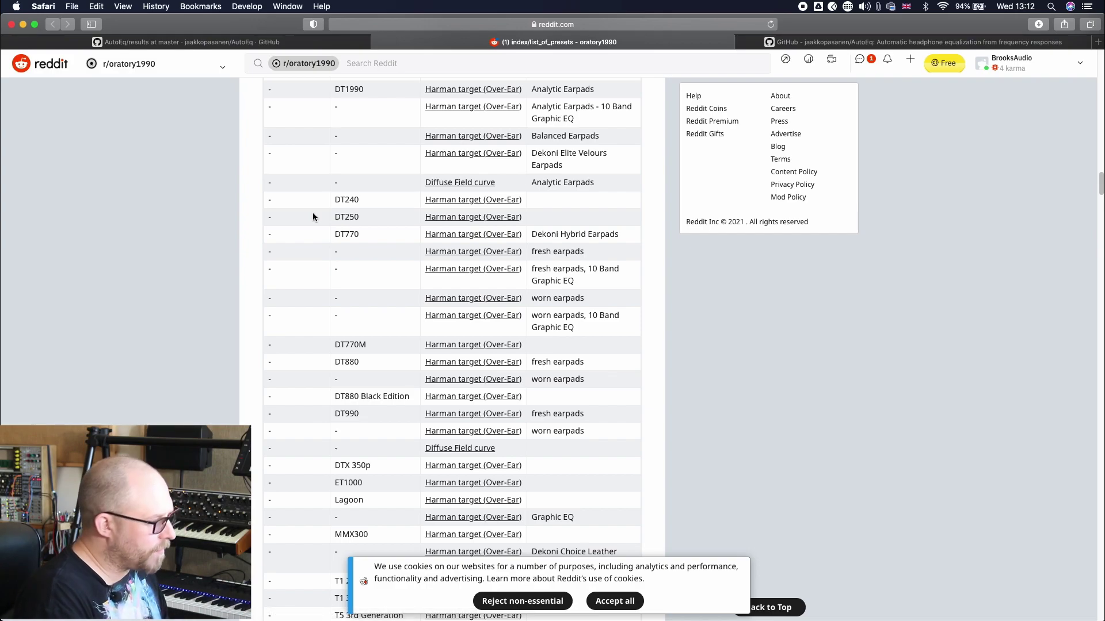
{"action": "left_click", "coordinate": [190, 44]}
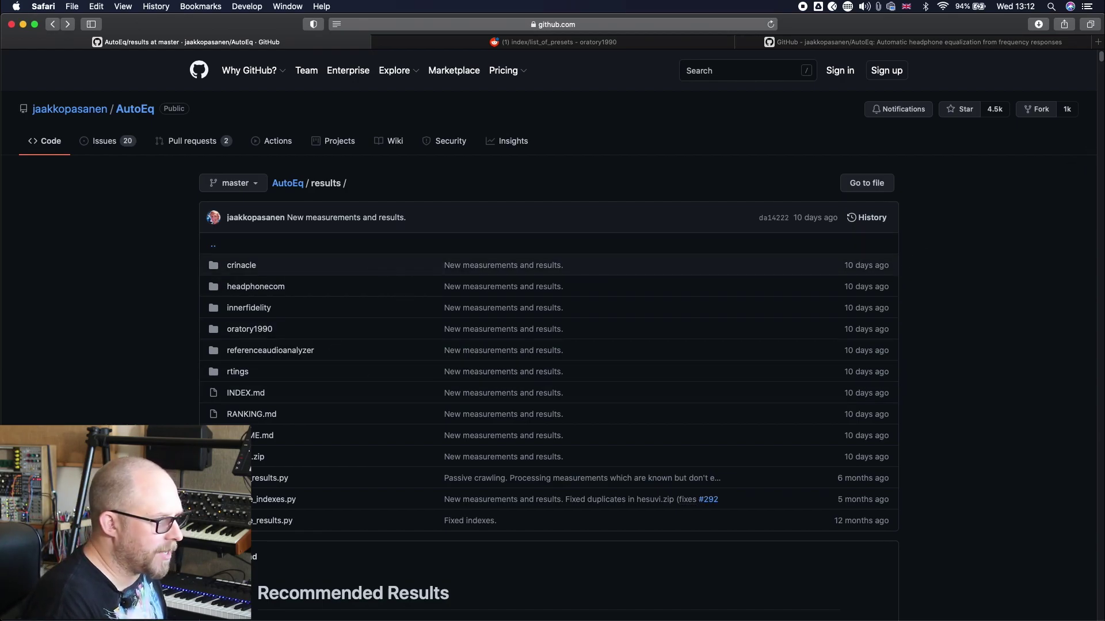
{"action": "left_click_drag", "start_coordinate": [1102, 65], "coordinate": [1100, 168]}
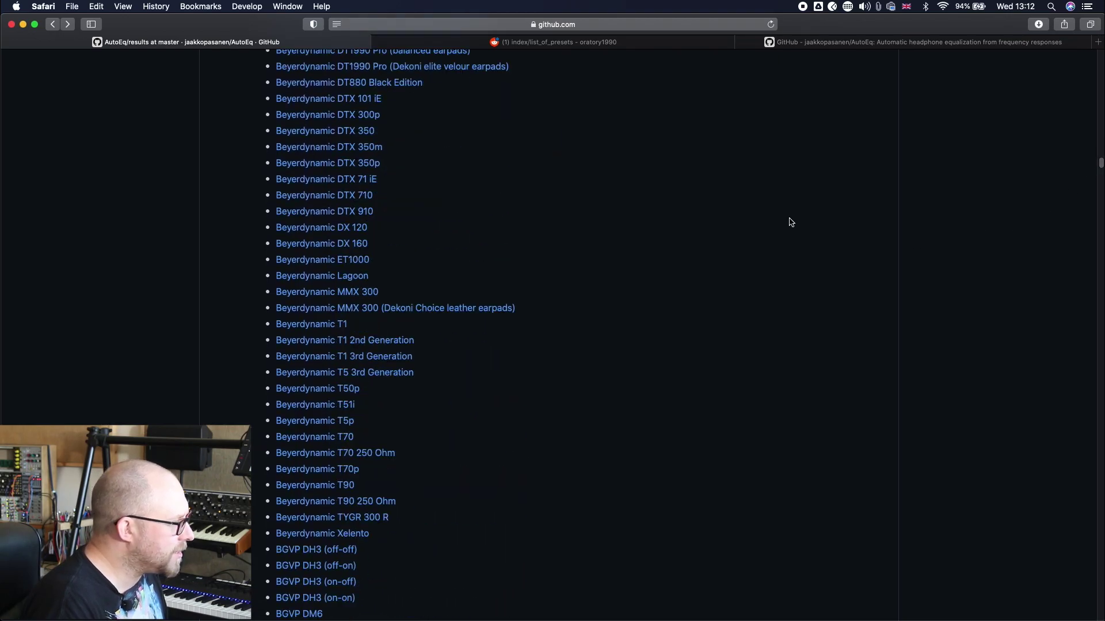
{"action": "scroll", "coordinate": [990, 89], "scroll_direction": "up", "scroll_amount": 5}
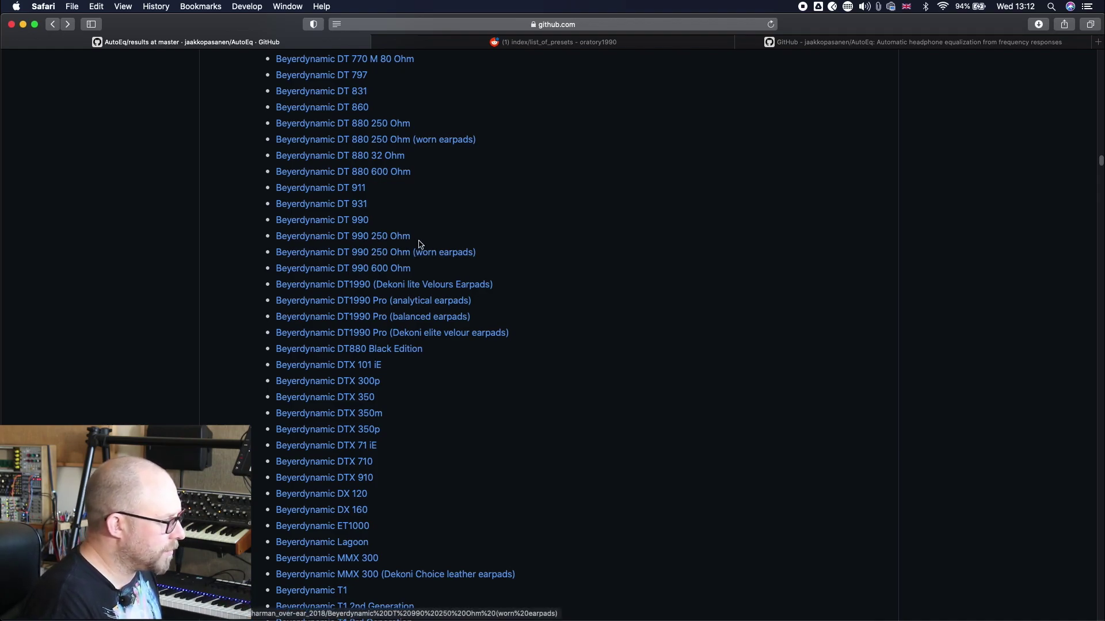
Step: Open the Beyerdynamic DT 990 250 Ohm results and scroll through its EQ tables to the graphs
{"action": "left_click", "coordinate": [374, 240]}
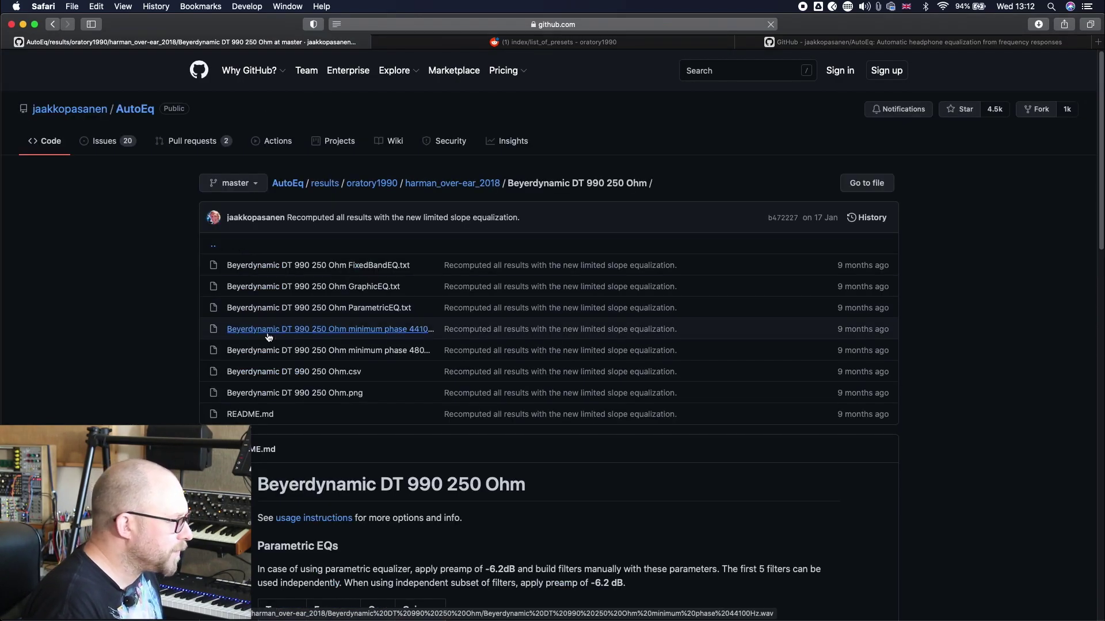
{"action": "scroll", "coordinate": [549, 334], "scroll_direction": "down", "scroll_amount": 15}
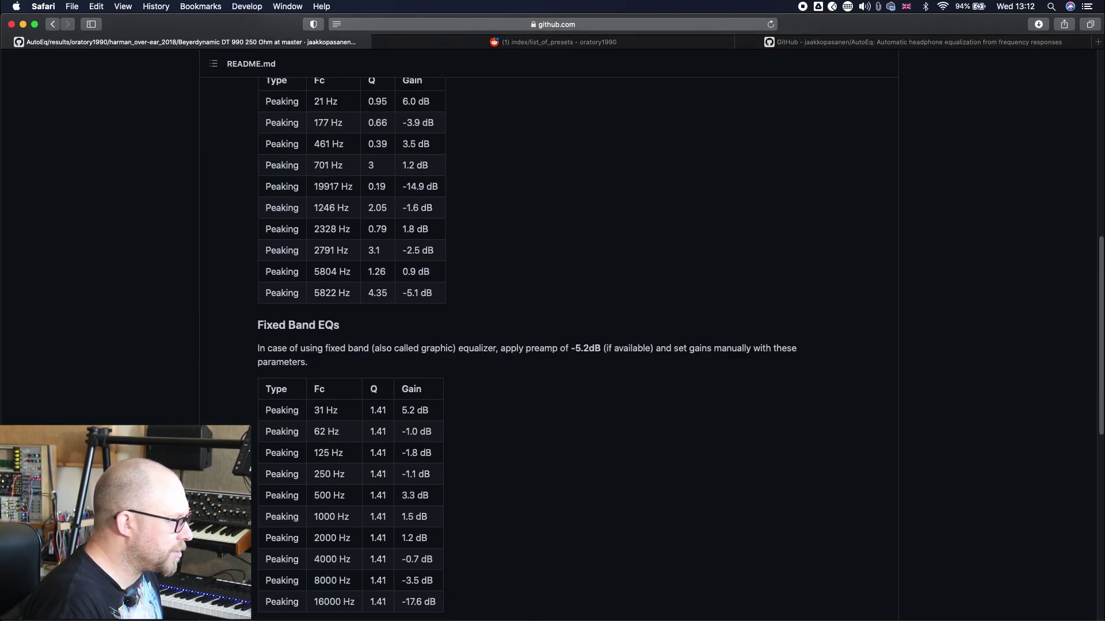
{"action": "scroll", "coordinate": [332, 361], "scroll_direction": "down", "scroll_amount": 5}
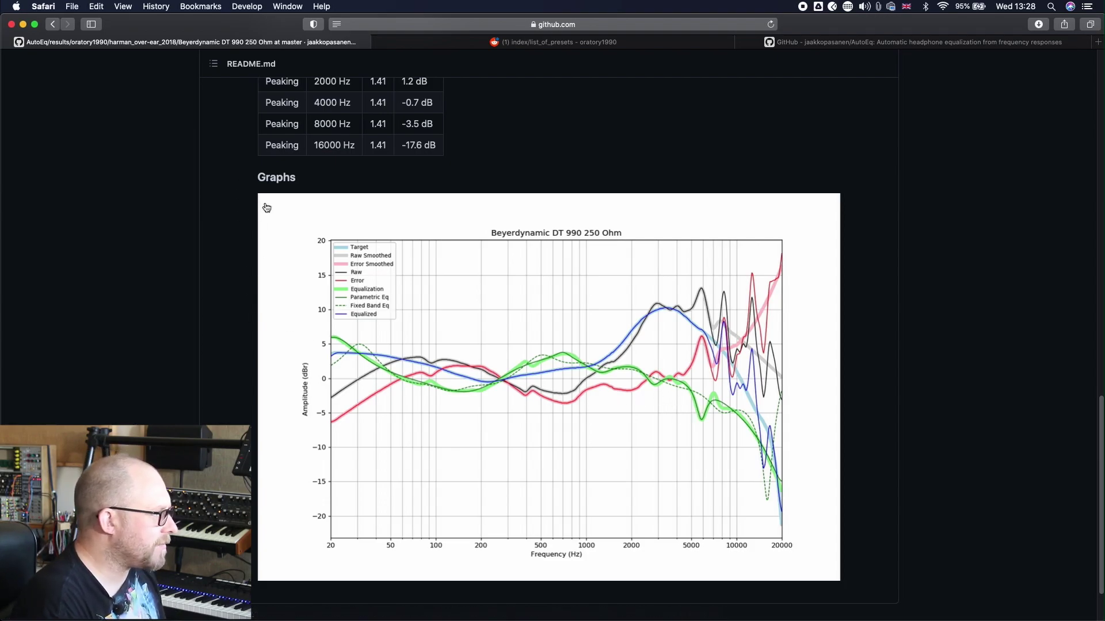
Step: Open the DT990 (fresh earpads) PDF from the Reddit list and scroll through its response and EQ curves
{"action": "left_click", "coordinate": [714, 42]}
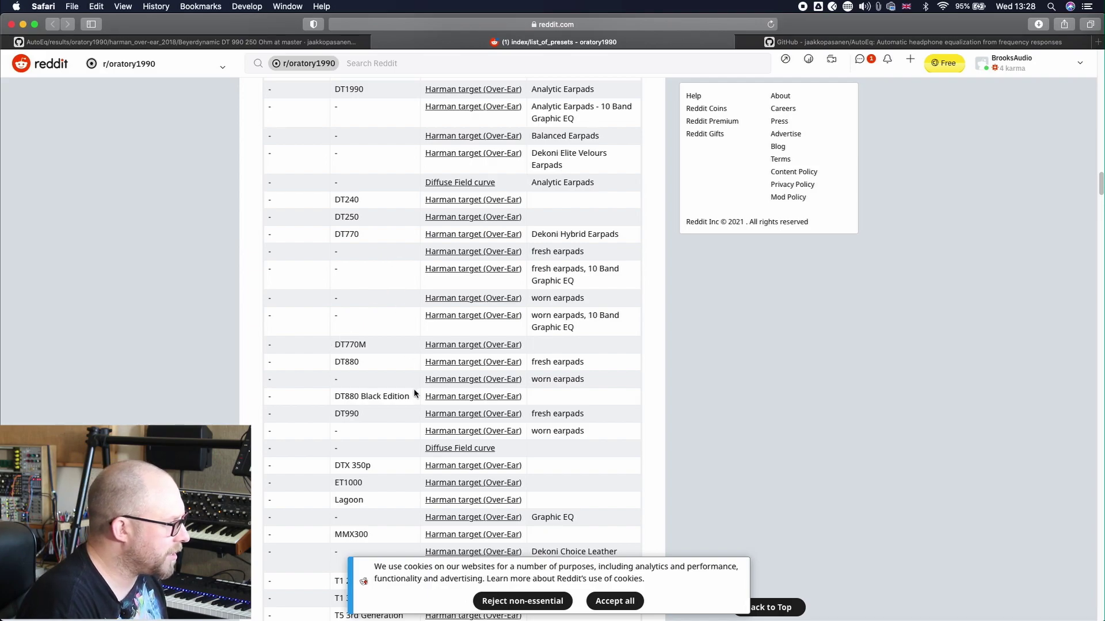
{"action": "left_click", "coordinate": [481, 414]}
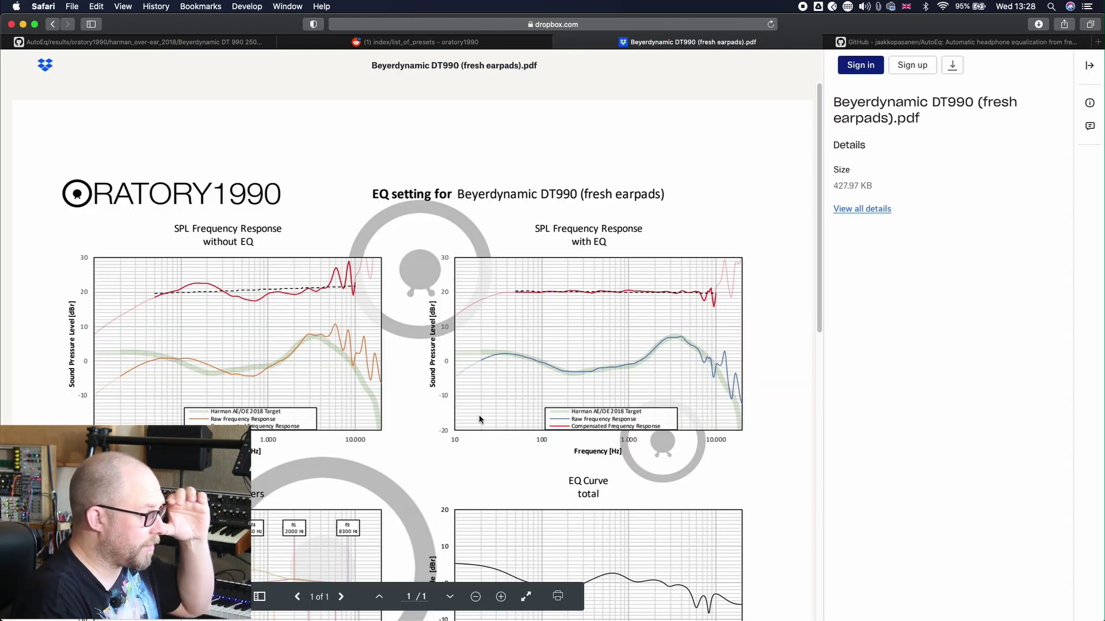
{"action": "scroll", "coordinate": [367, 402], "scroll_direction": "down", "scroll_amount": 1}
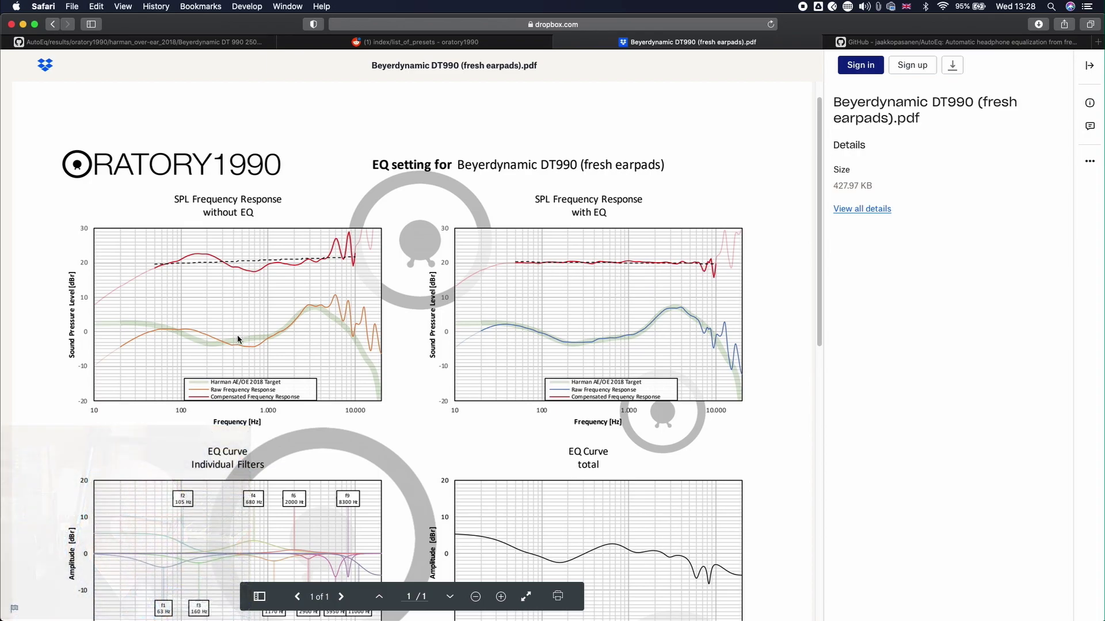
{"action": "scroll", "coordinate": [238, 339], "scroll_direction": "down", "scroll_amount": 2}
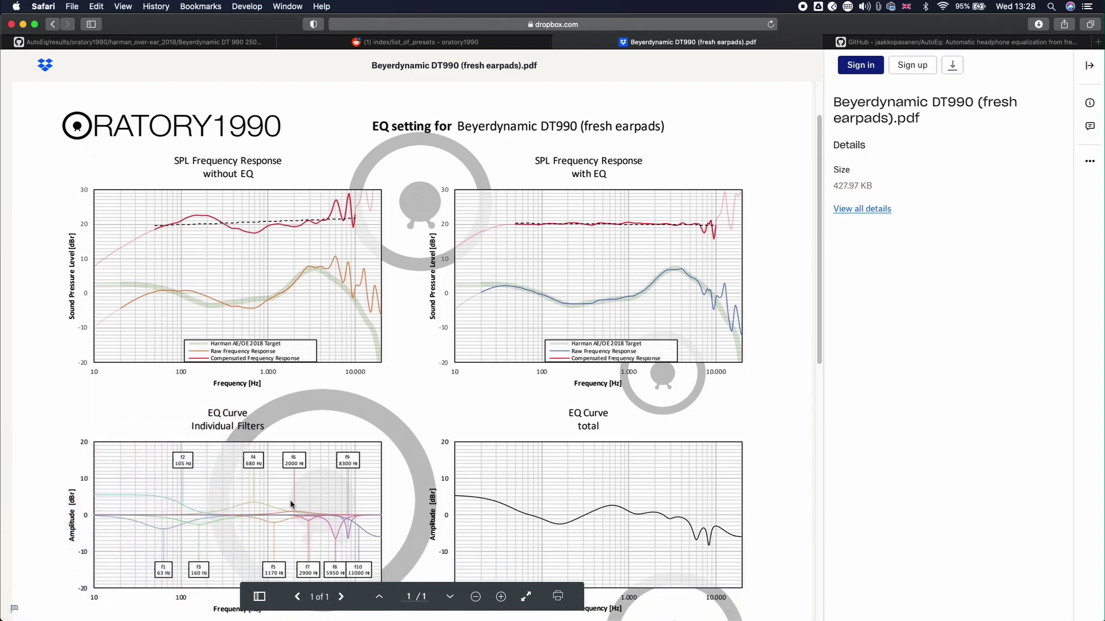
{"action": "scroll", "coordinate": [292, 504], "scroll_direction": "down", "scroll_amount": 2}
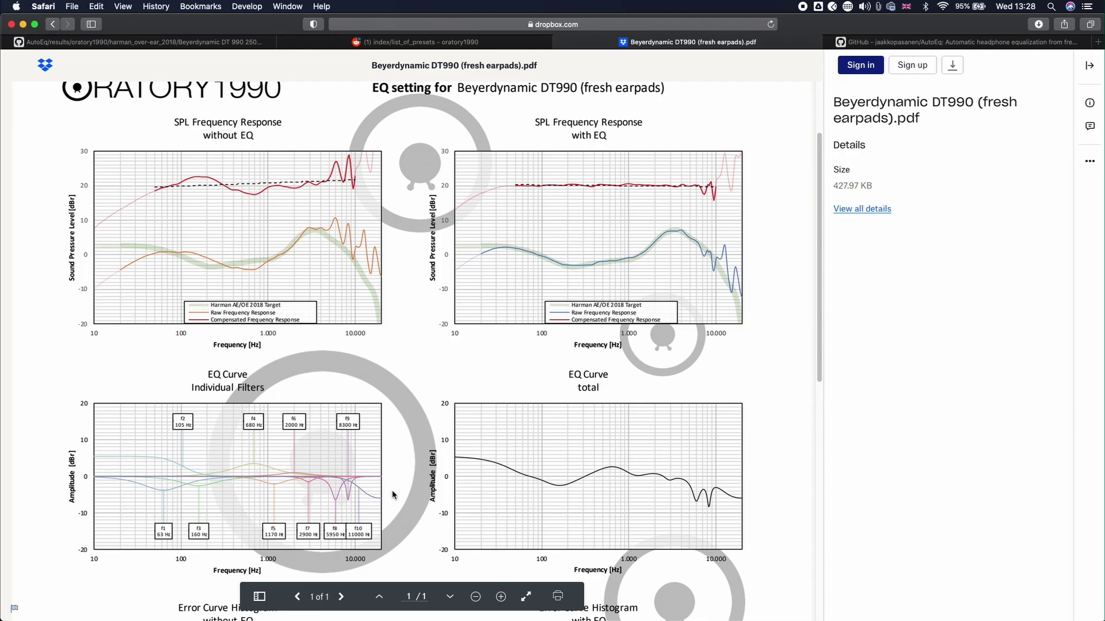
{"action": "scroll", "coordinate": [236, 483], "scroll_direction": "down", "scroll_amount": 1}
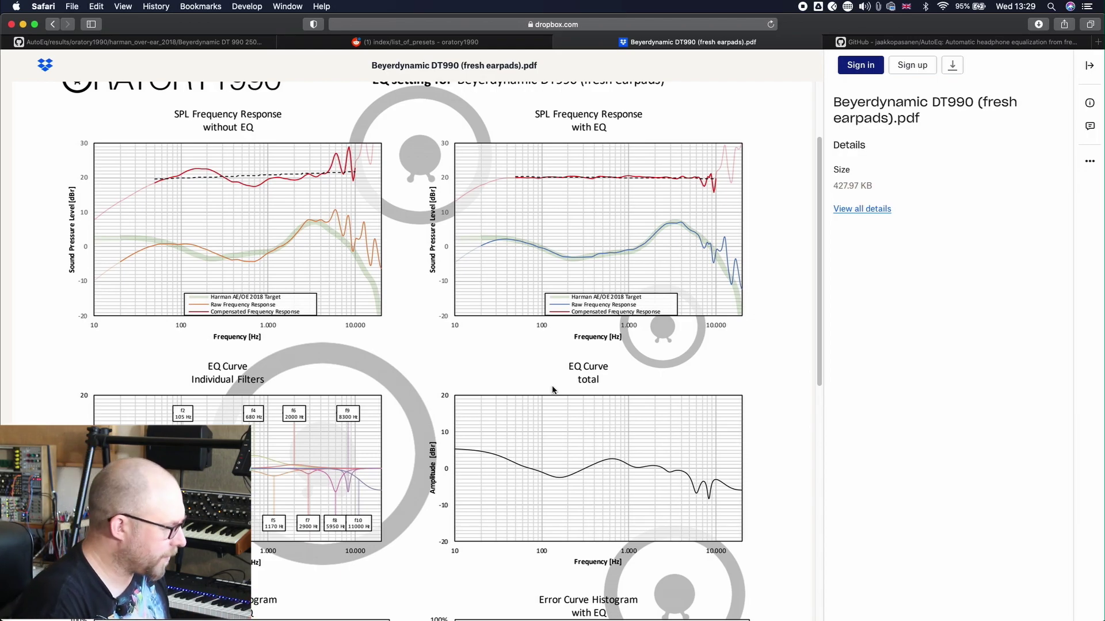
Step: Open the Master's Pro-Q 3 and load the non-Oratory, then the Oratory DT990Pro correction preset
{"action": "left_click", "coordinate": [23, 25]}
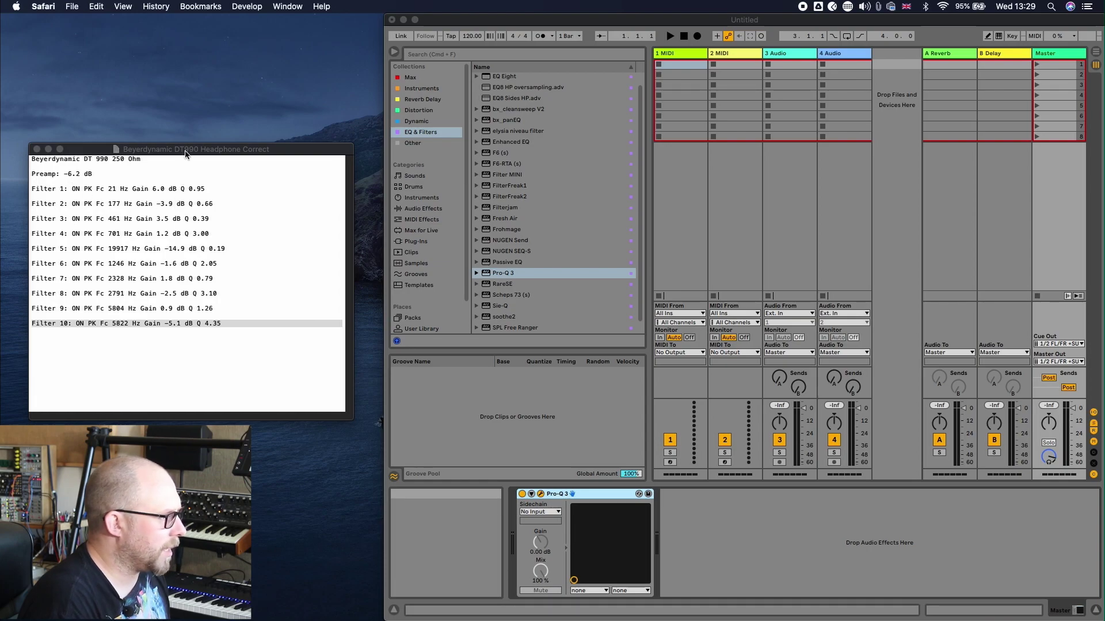
{"action": "left_click", "coordinate": [540, 494]}
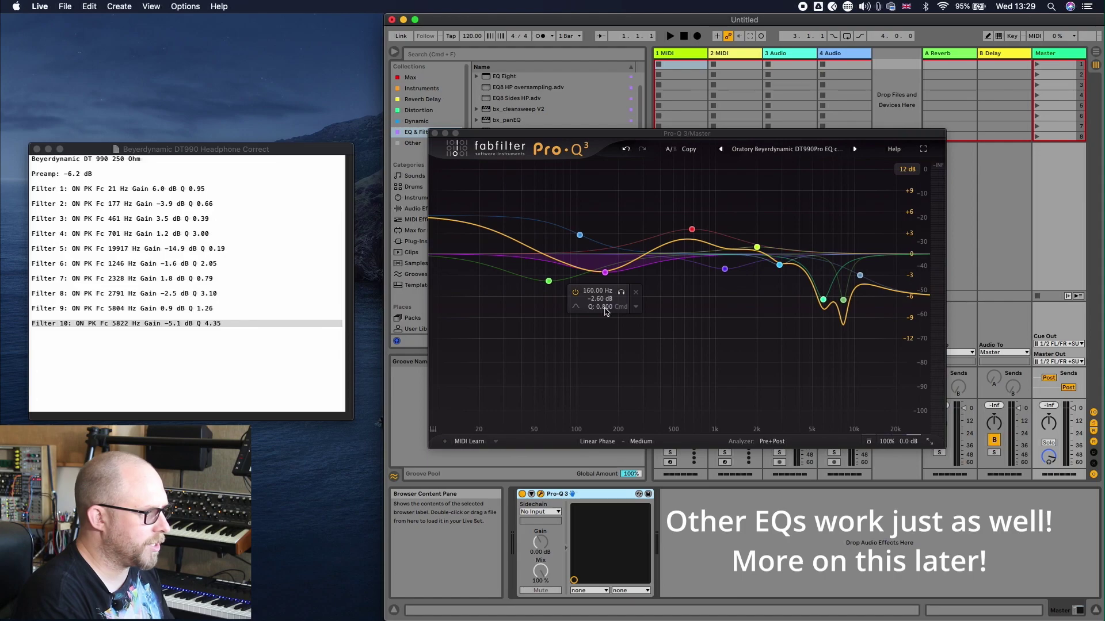
{"action": "left_click", "coordinate": [793, 150]}
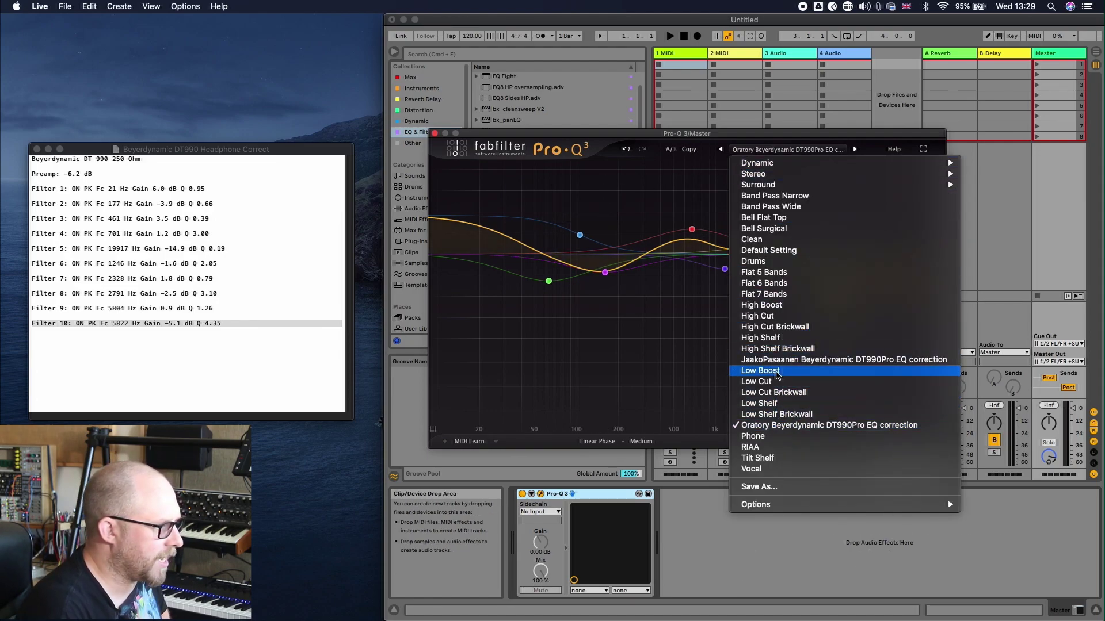
{"action": "left_click", "coordinate": [775, 360]}
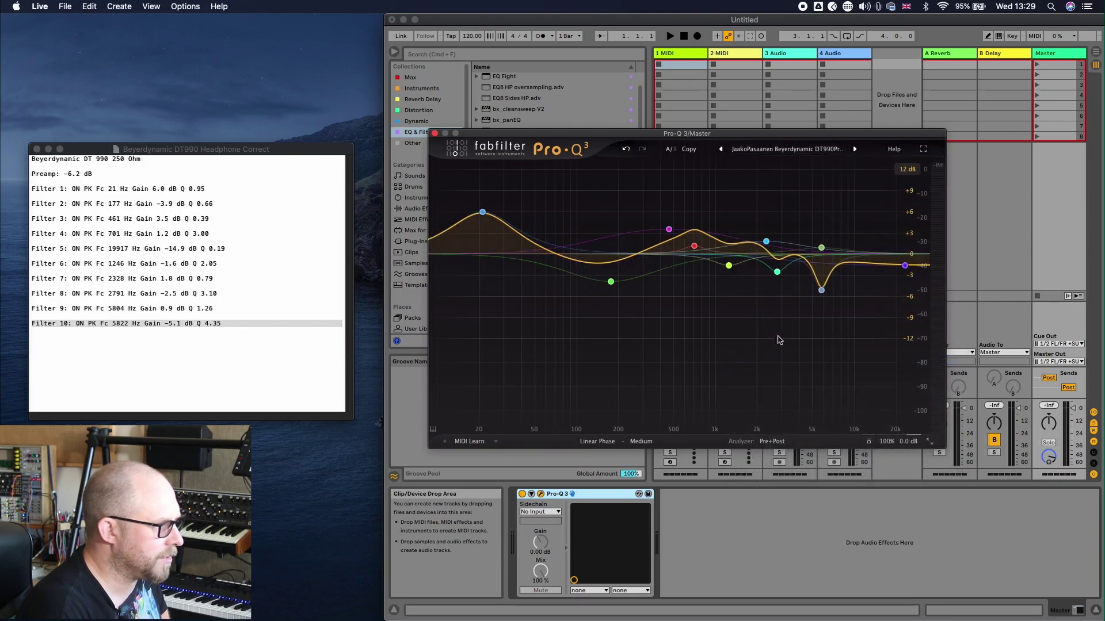
{"action": "left_click", "coordinate": [790, 149]}
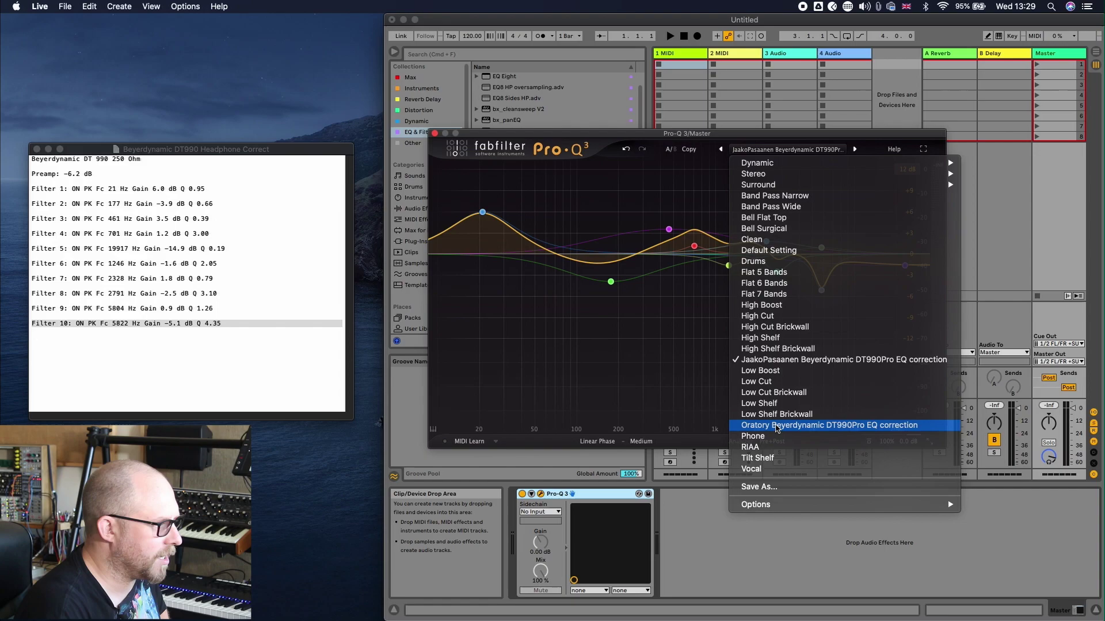
{"action": "left_click", "coordinate": [776, 426]}
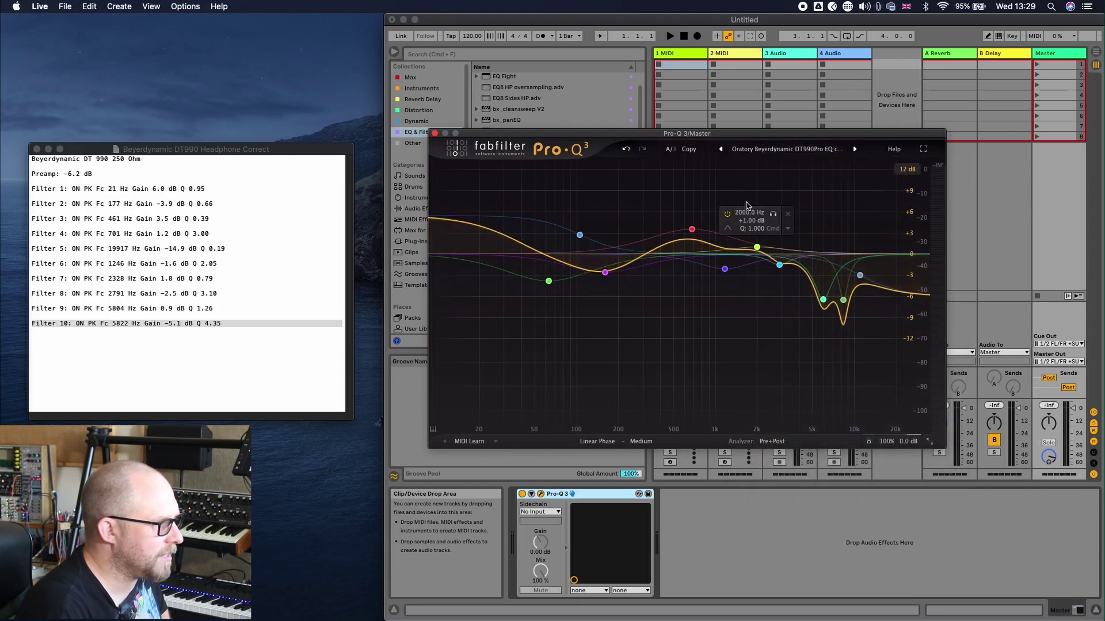
Step: Toggle between the two DT990Pro presets again, ending on the non-Oratory one, and close the plugin
{"action": "left_click", "coordinate": [789, 150]}
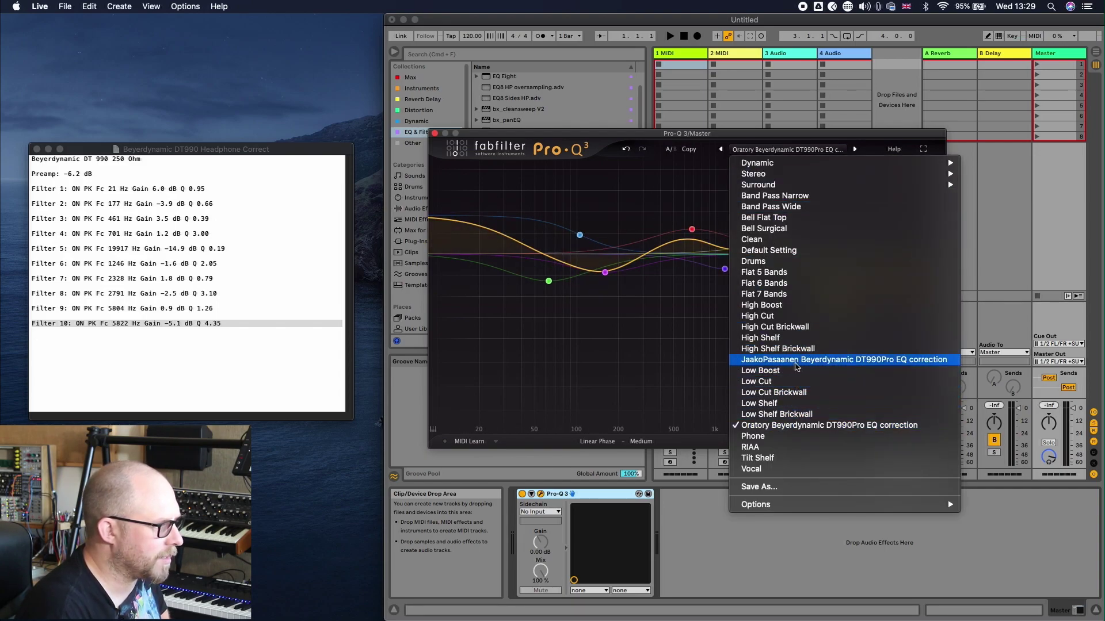
{"action": "left_click", "coordinate": [796, 360]}
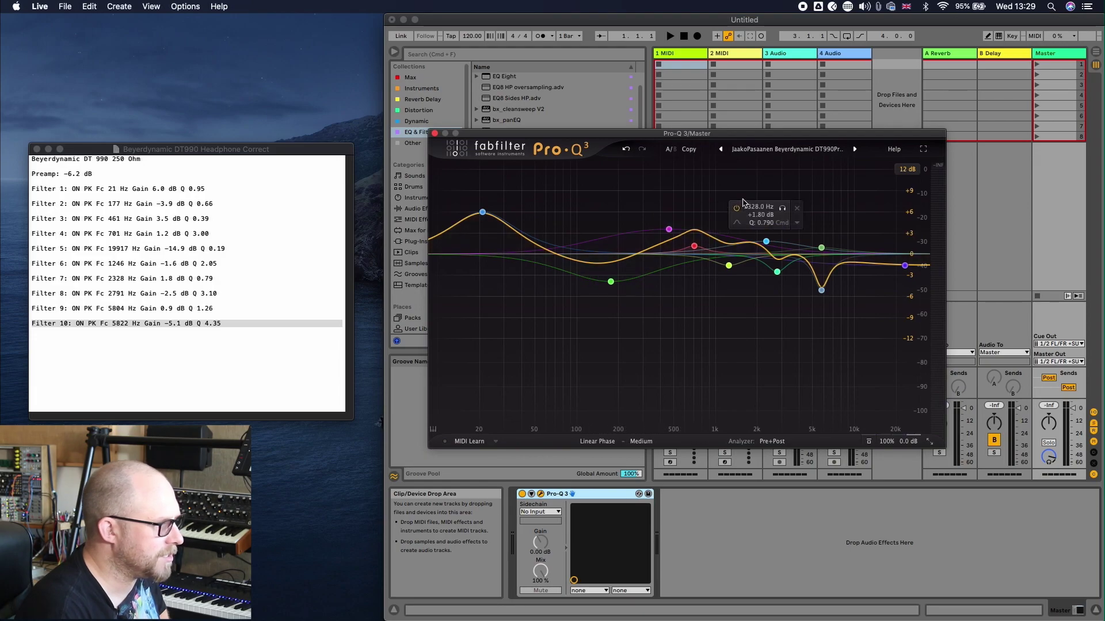
{"action": "left_click", "coordinate": [784, 150]}
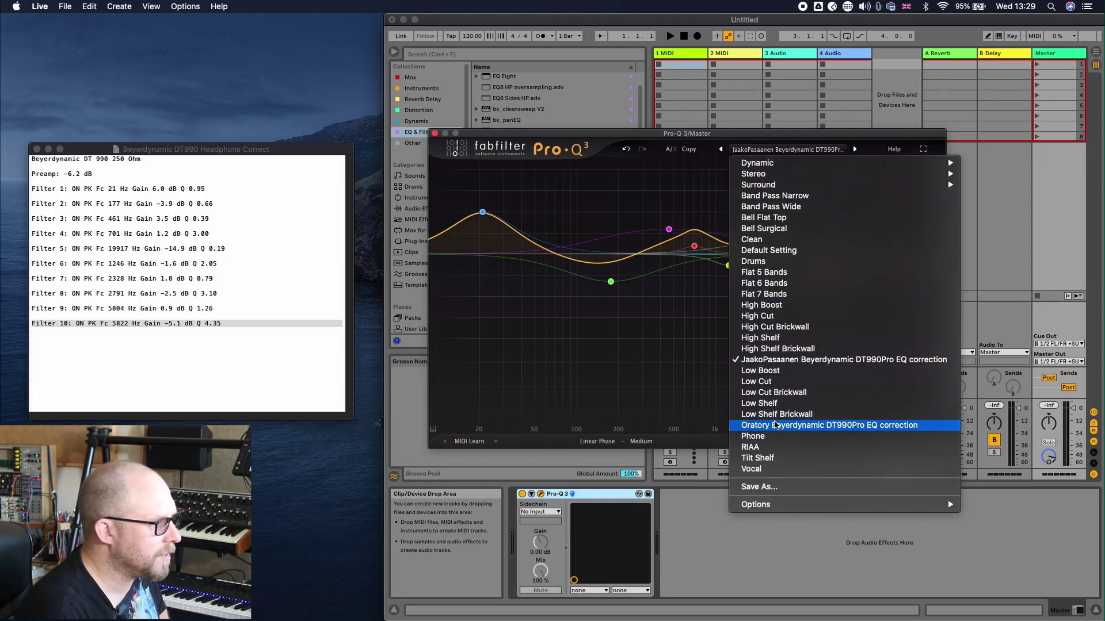
{"action": "left_click", "coordinate": [778, 425]}
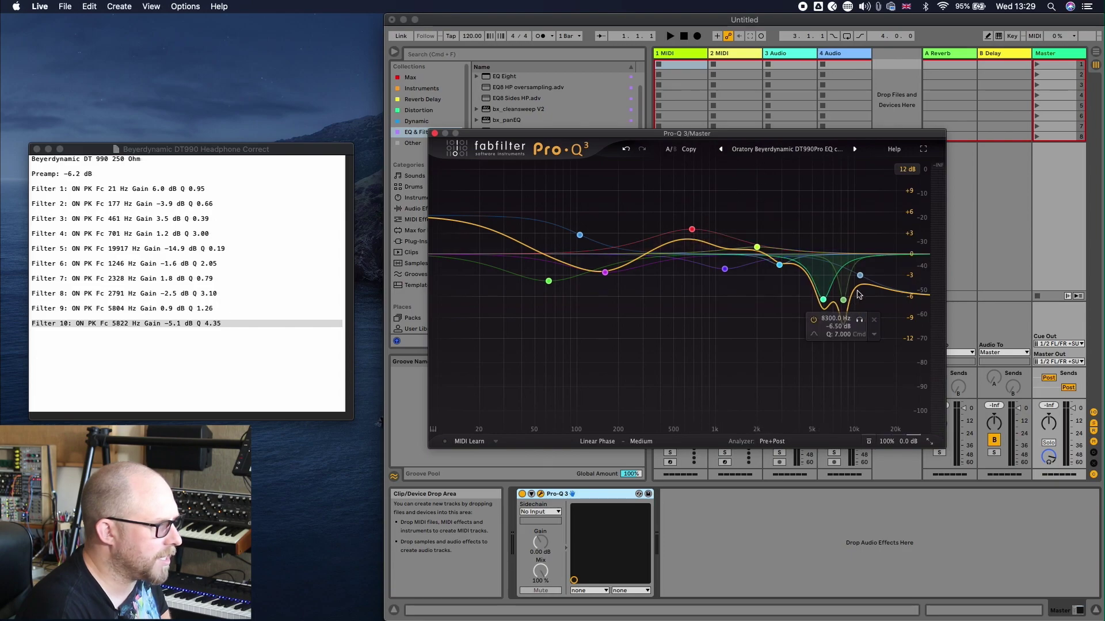
{"action": "left_click", "coordinate": [794, 150]}
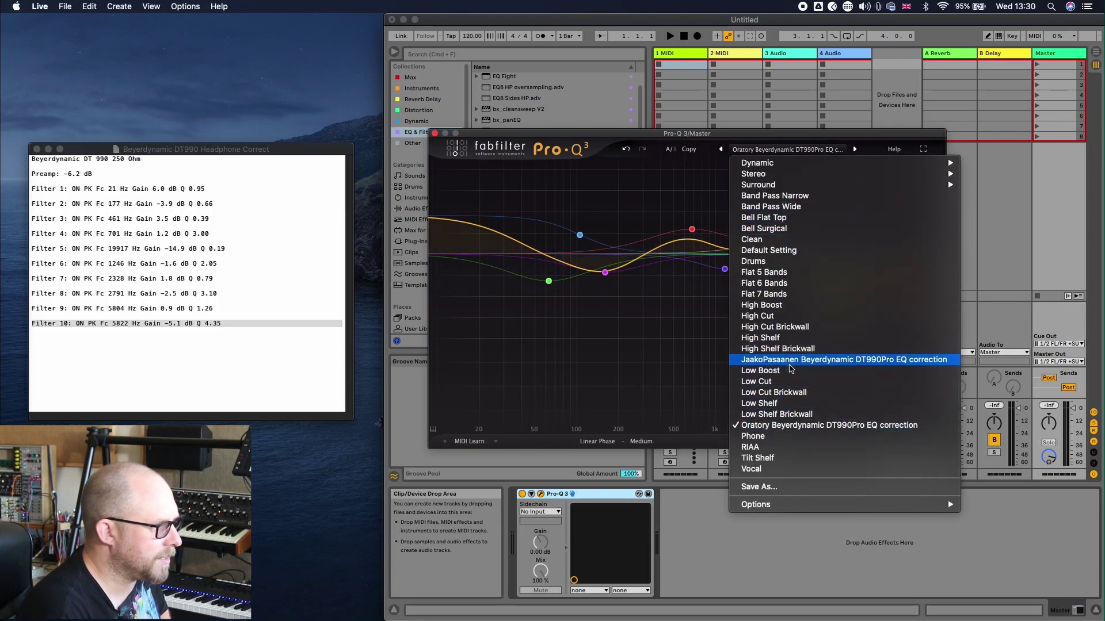
{"action": "left_click", "coordinate": [788, 359]}
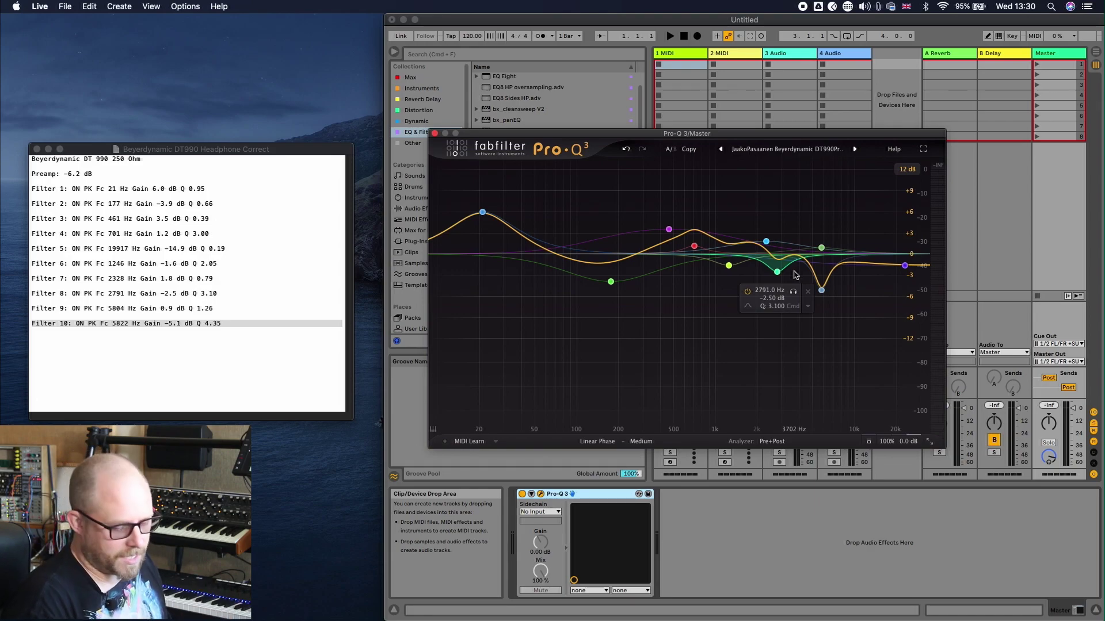
{"action": "left_click", "coordinate": [434, 134]}
Step: Add a second Pro-Q 3 to the Master chain and switch over to Safari
{"action": "double_click", "coordinate": [500, 274]}
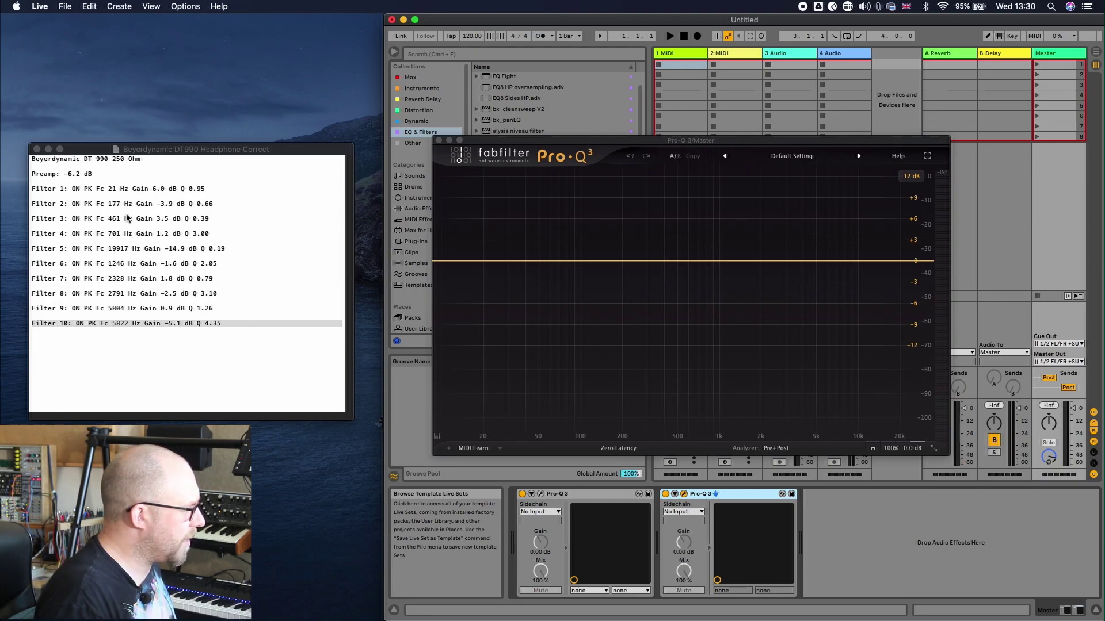
{"action": "key", "text": "super+Tab"}
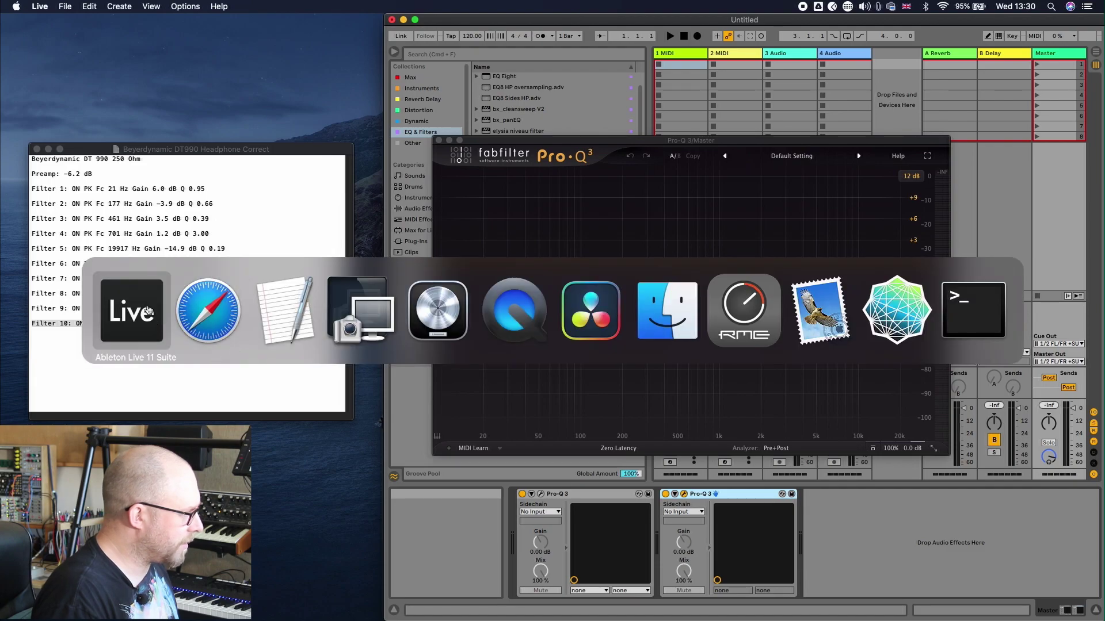
Step: Restore Safari and review the DT 990 250 Ohm Parametric EQs table on GitHub
{"action": "mouse_move", "coordinate": [880, 619]}
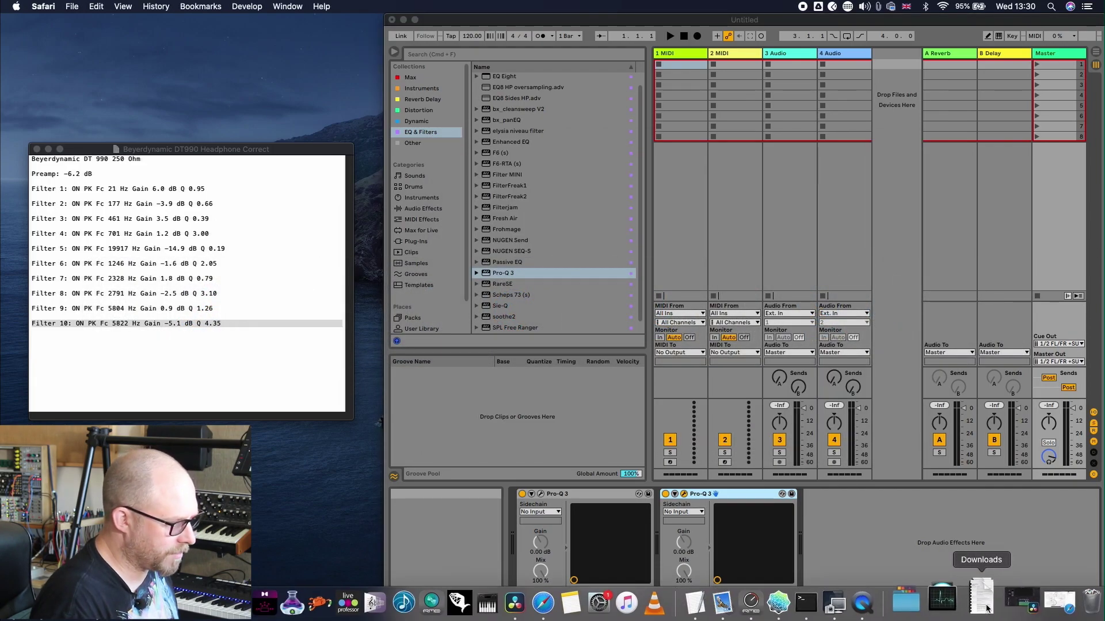
{"action": "left_click", "coordinate": [1006, 603]}
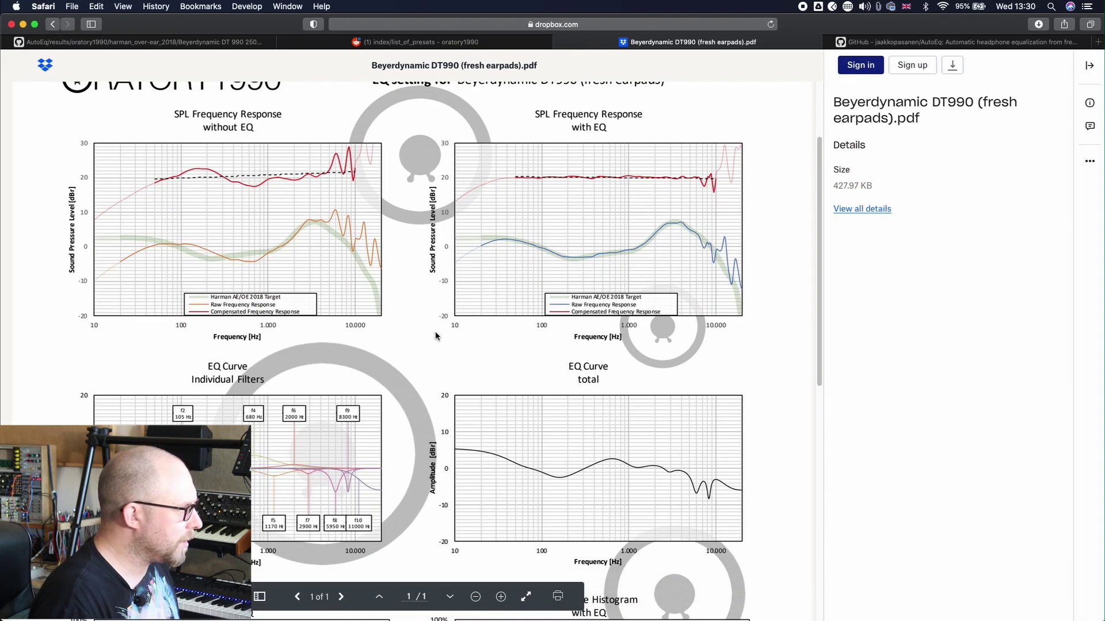
{"action": "left_click", "coordinate": [252, 44]}
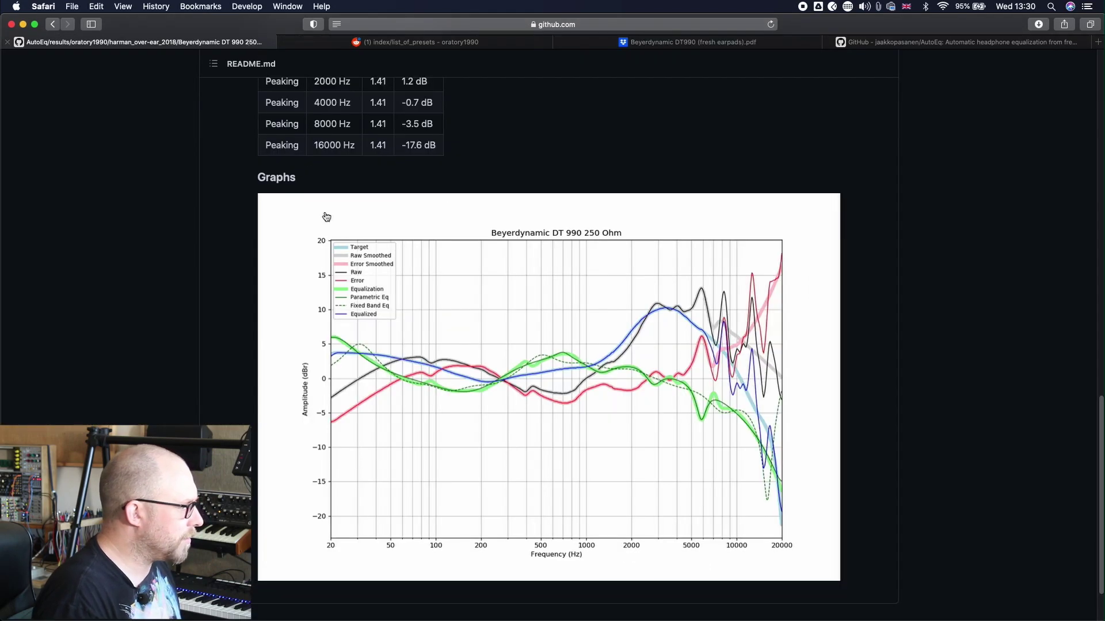
{"action": "scroll", "coordinate": [241, 322], "scroll_direction": "up", "scroll_amount": 3}
{"action": "scroll", "coordinate": [242, 320], "scroll_direction": "up", "scroll_amount": 10}
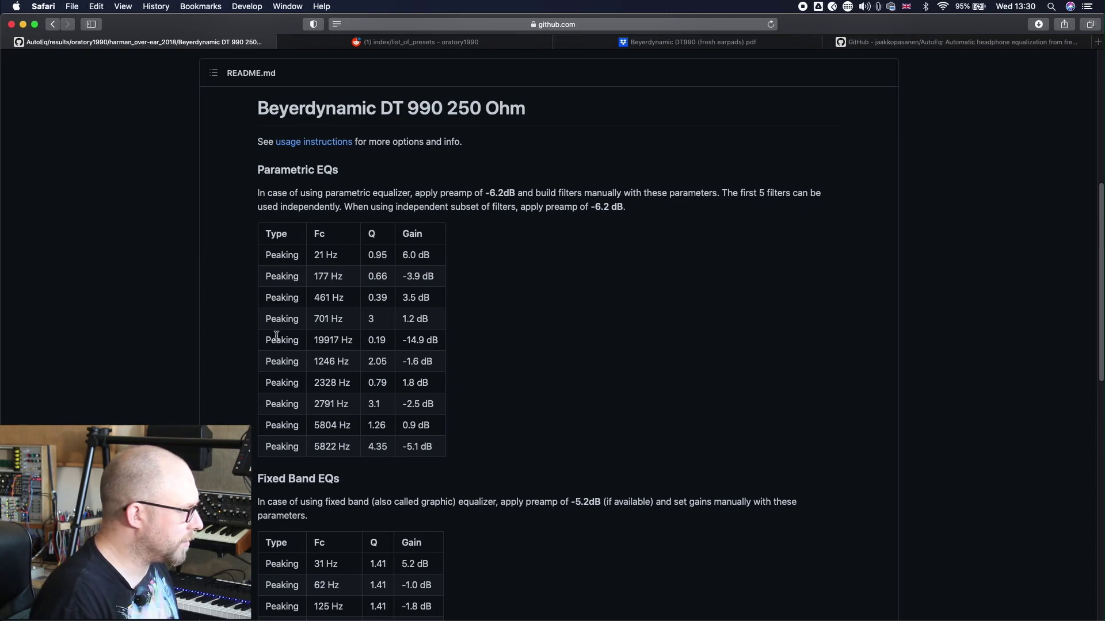
{"action": "left_click_drag", "start_coordinate": [448, 459], "coordinate": [267, 236]}
{"action": "left_click", "coordinate": [541, 369]}
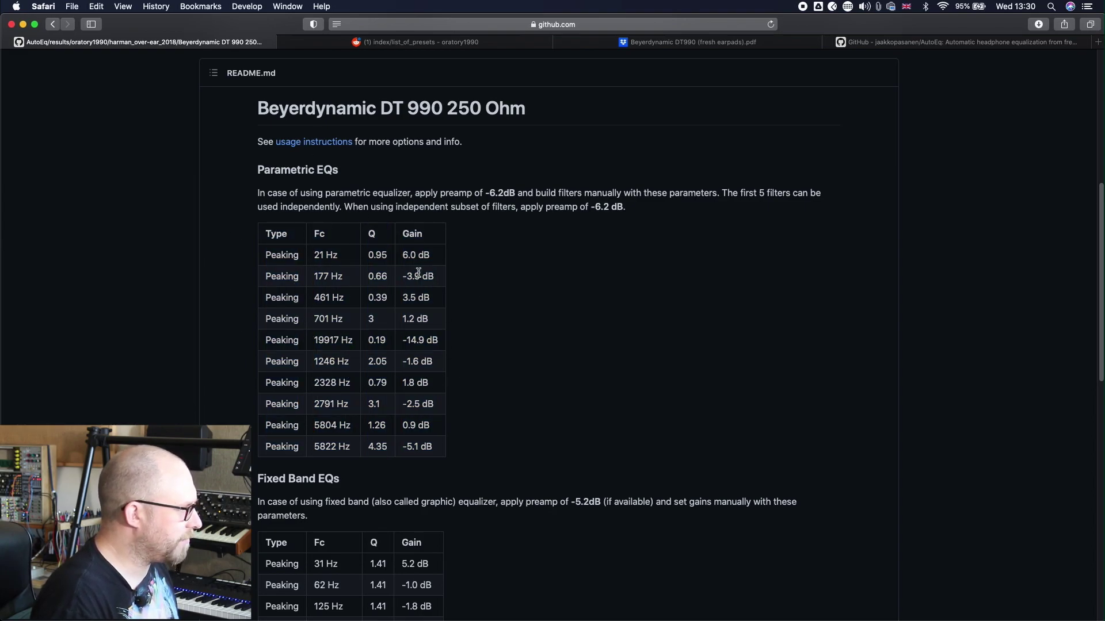
Step: Compare against the Reddit list and Dropbox DT990 PDF filter settings, then hide Safari
{"action": "left_click", "coordinate": [475, 42]}
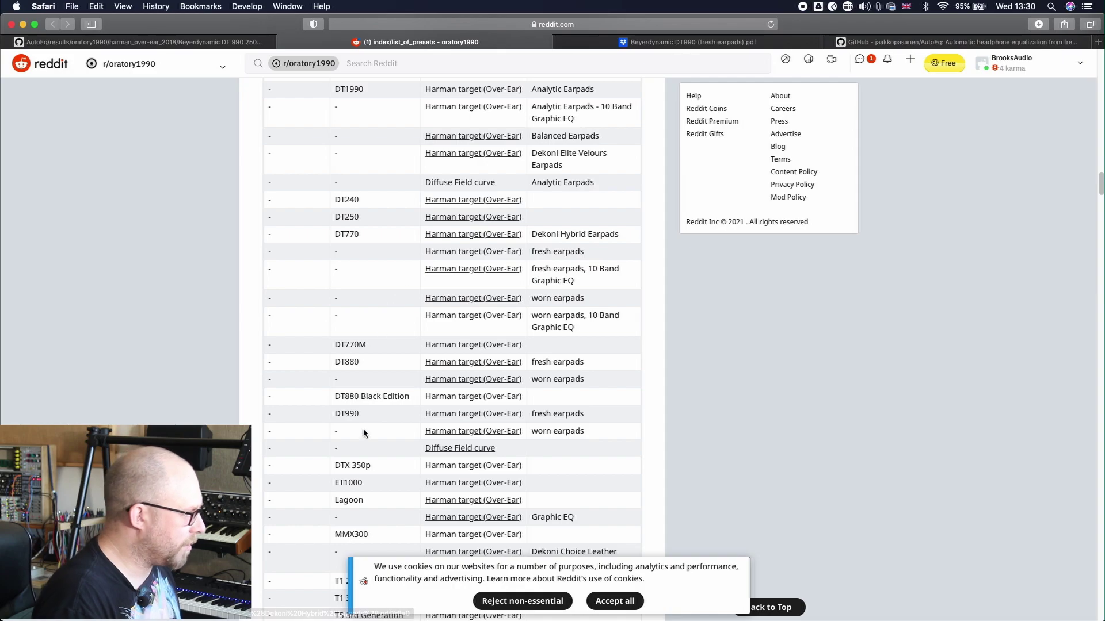
{"action": "left_click", "coordinate": [817, 46]}
{"action": "scroll", "coordinate": [293, 518], "scroll_direction": "down", "scroll_amount": 10}
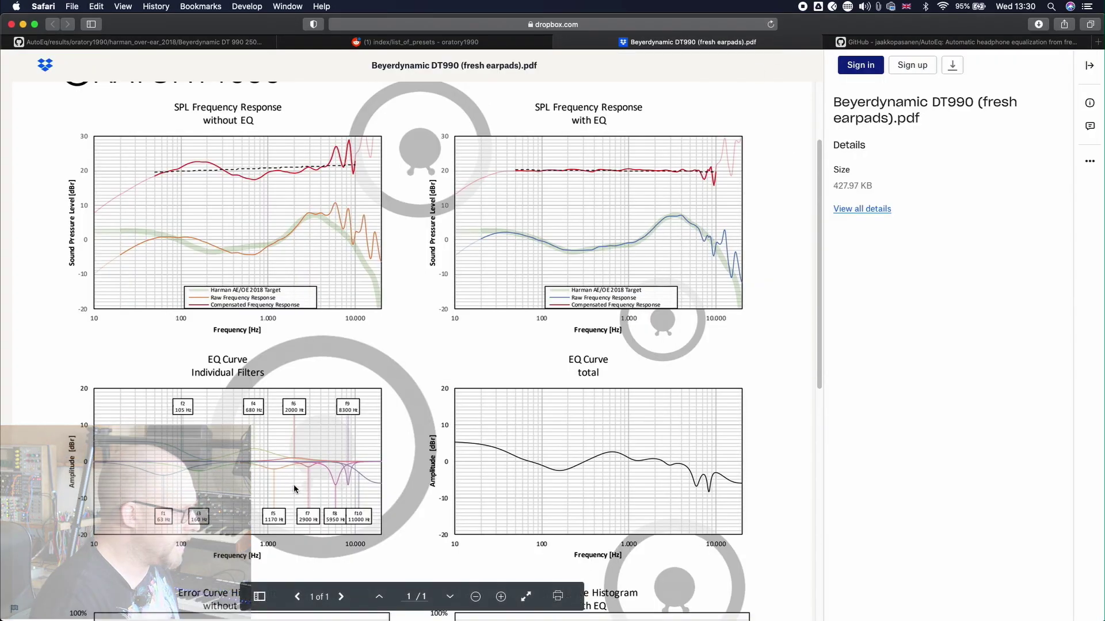
{"action": "scroll", "coordinate": [294, 482], "scroll_direction": "down", "scroll_amount": 1}
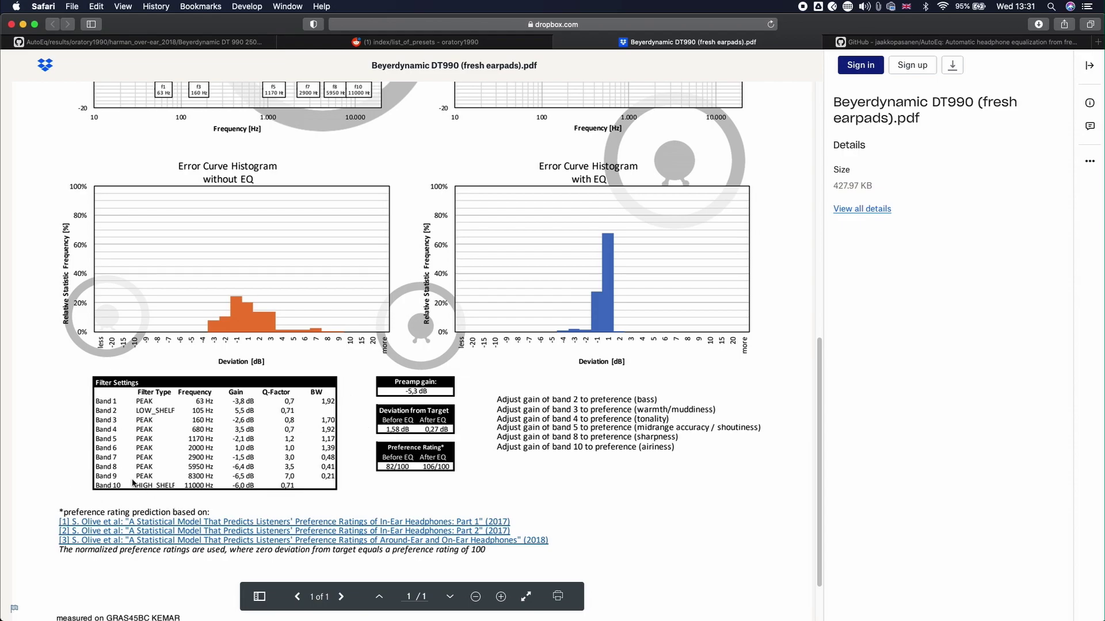
{"action": "left_click", "coordinate": [23, 24]}
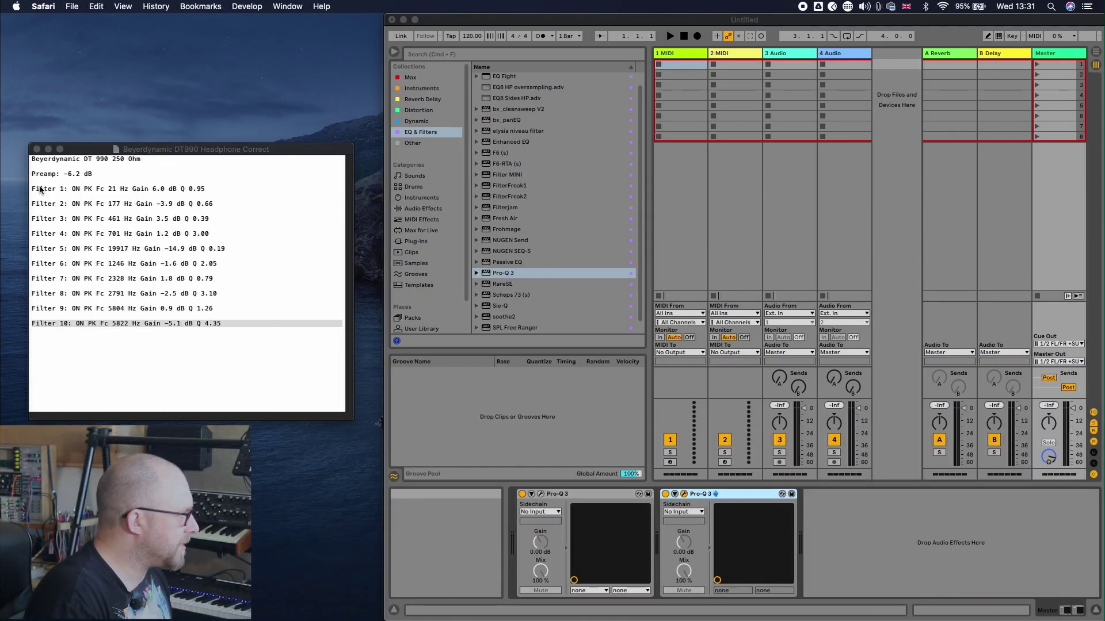
Step: Open the second Pro-Q 3 editor and create a first band on the curve
{"action": "left_click", "coordinate": [132, 190]}
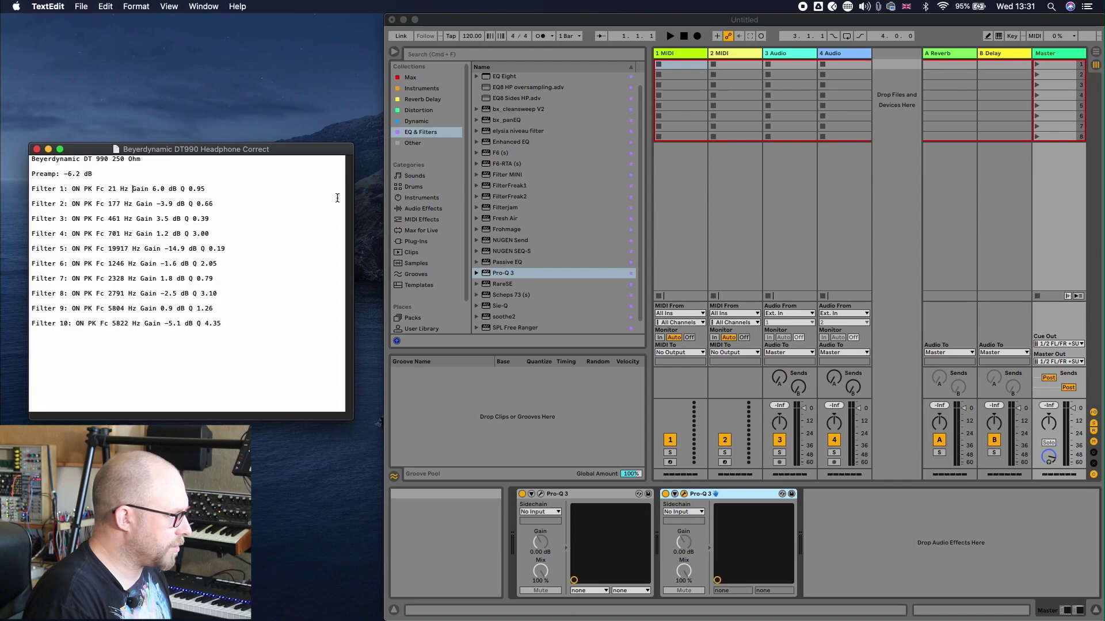
{"action": "left_click", "coordinate": [683, 494]}
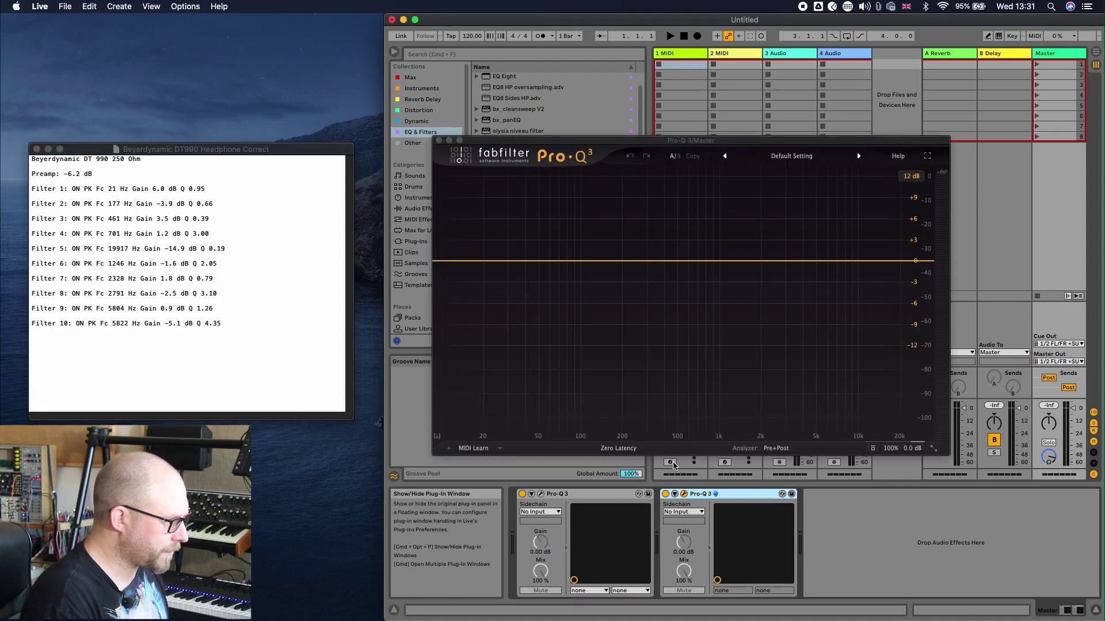
{"action": "left_click", "coordinate": [527, 263]}
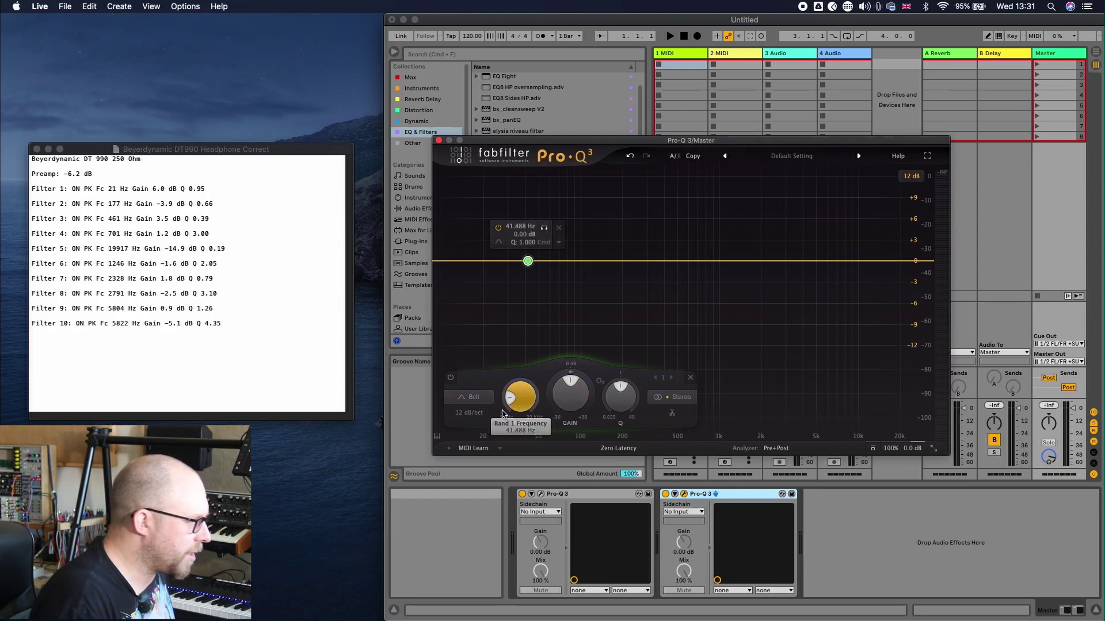
Step: Set band 1 to 21 Hz, +6 dB gain and Q 0.95
{"action": "double_click", "coordinate": [520, 397]}
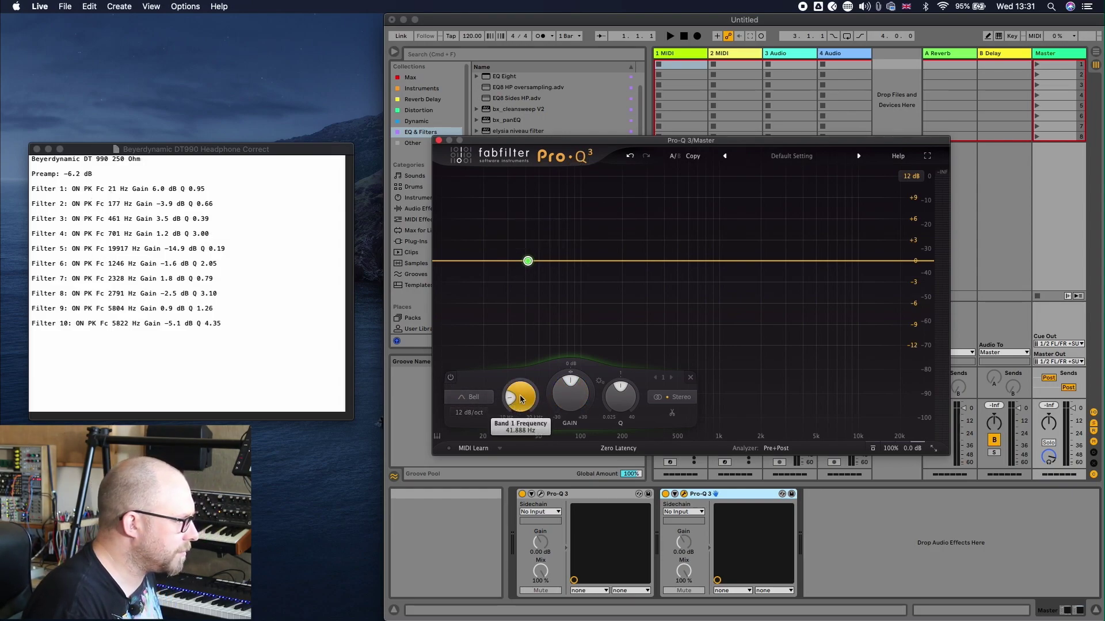
{"action": "type", "text": "21"}
{"action": "key", "text": "Return"}
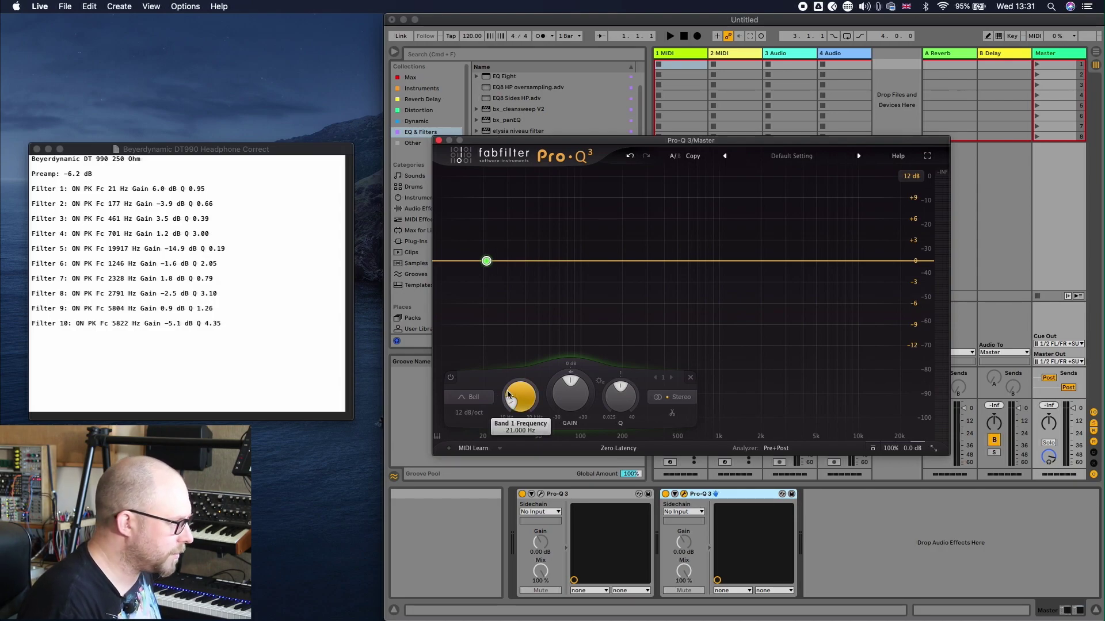
{"action": "double_click", "coordinate": [570, 394]}
{"action": "type", "text": "6"}
{"action": "key", "text": "Return"}
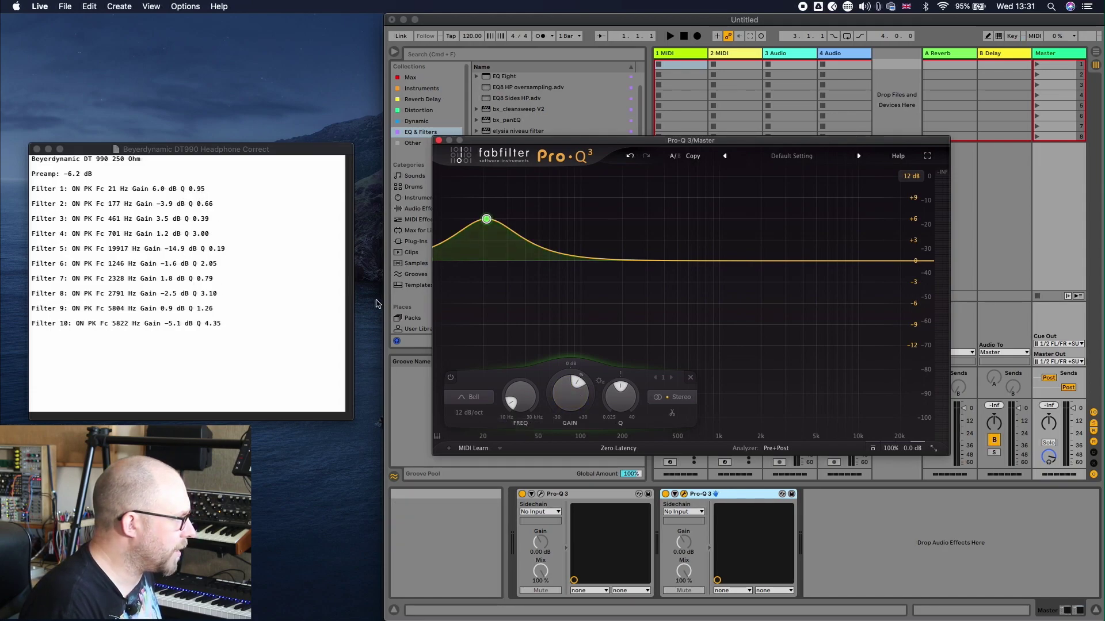
{"action": "double_click", "coordinate": [613, 392]}
{"action": "type", "text": "0.95"}
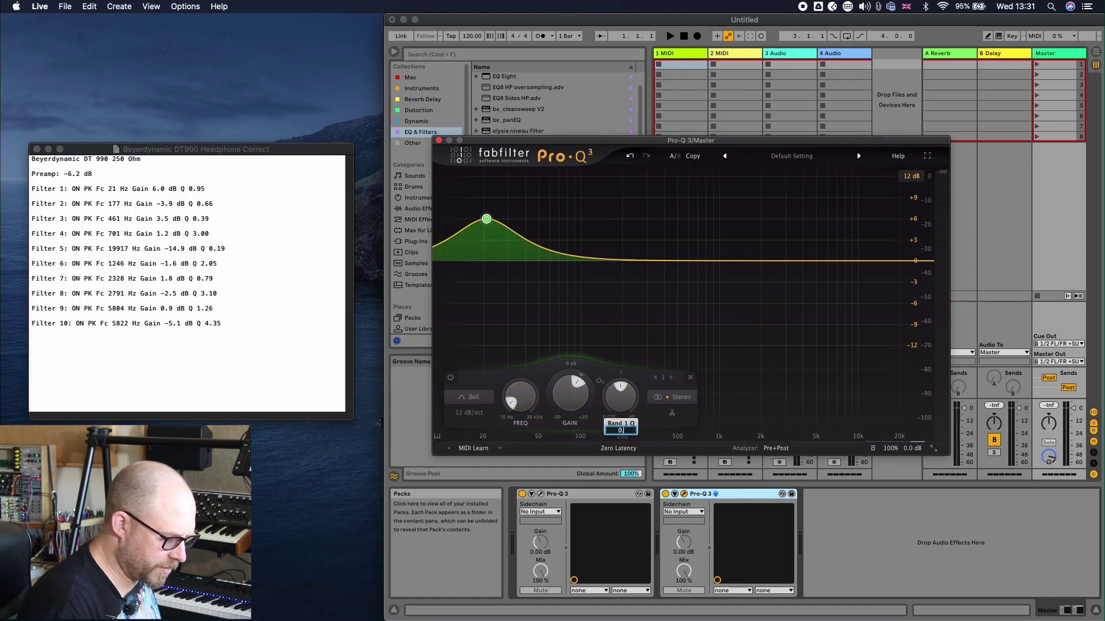
{"action": "key", "text": "Return"}
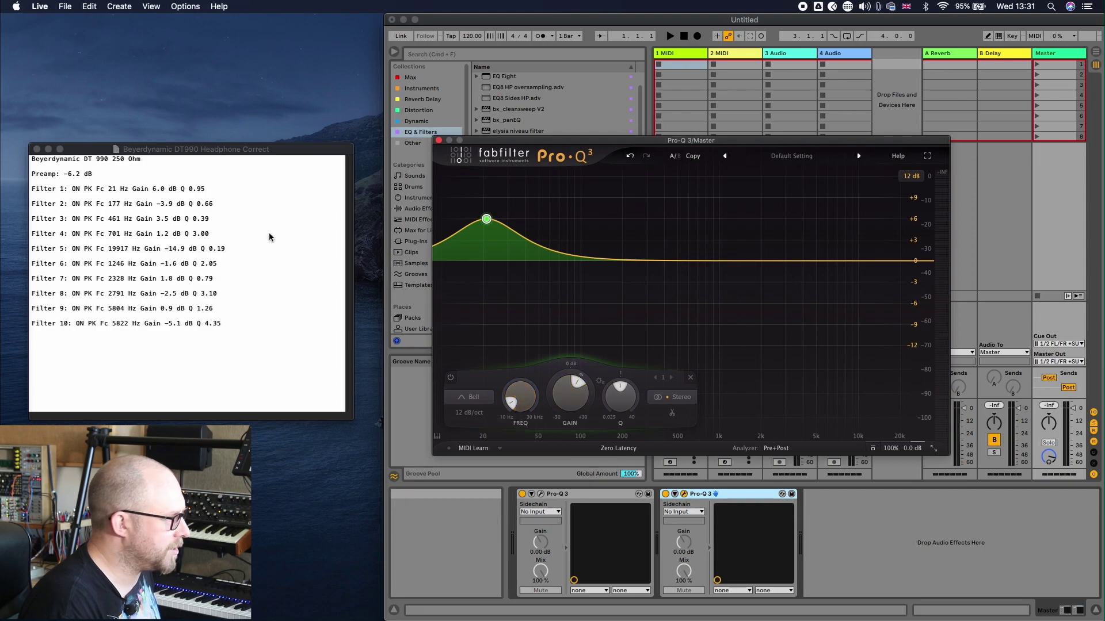
Step: Add a second band and look up the Filter 2 line in the filter list
{"action": "left_click", "coordinate": [592, 259]}
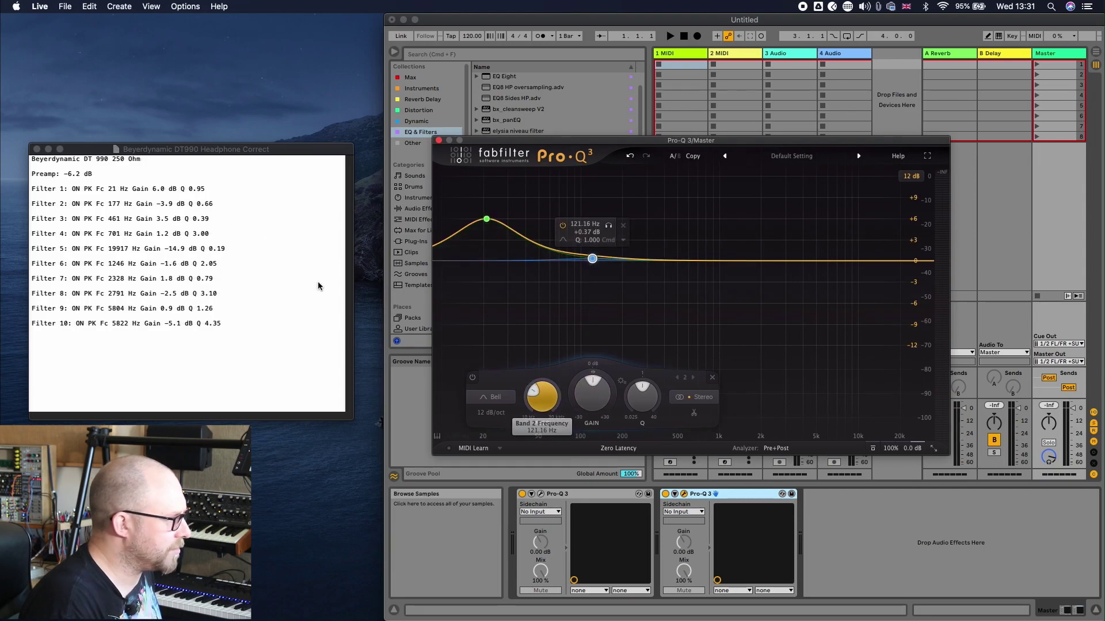
{"action": "left_click", "coordinate": [102, 205]}
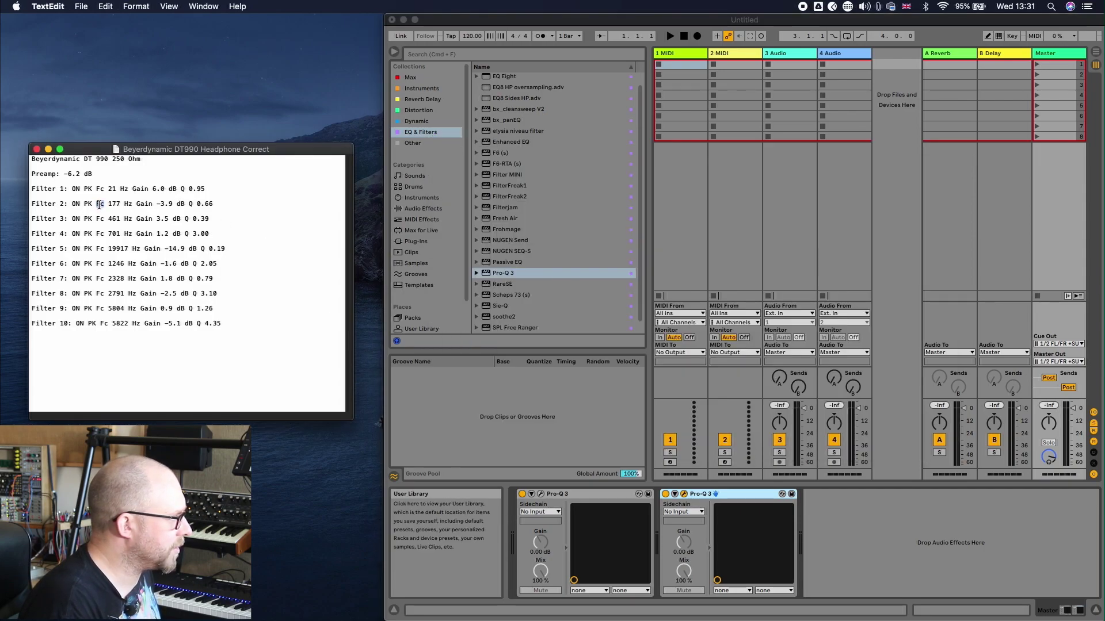
{"action": "triple_click", "coordinate": [99, 204]}
{"action": "left_click", "coordinate": [468, 464]}
Step: Set band 2 to 177 Hz, -3.9 dB gain and Q 0.66
{"action": "double_click", "coordinate": [540, 401]}
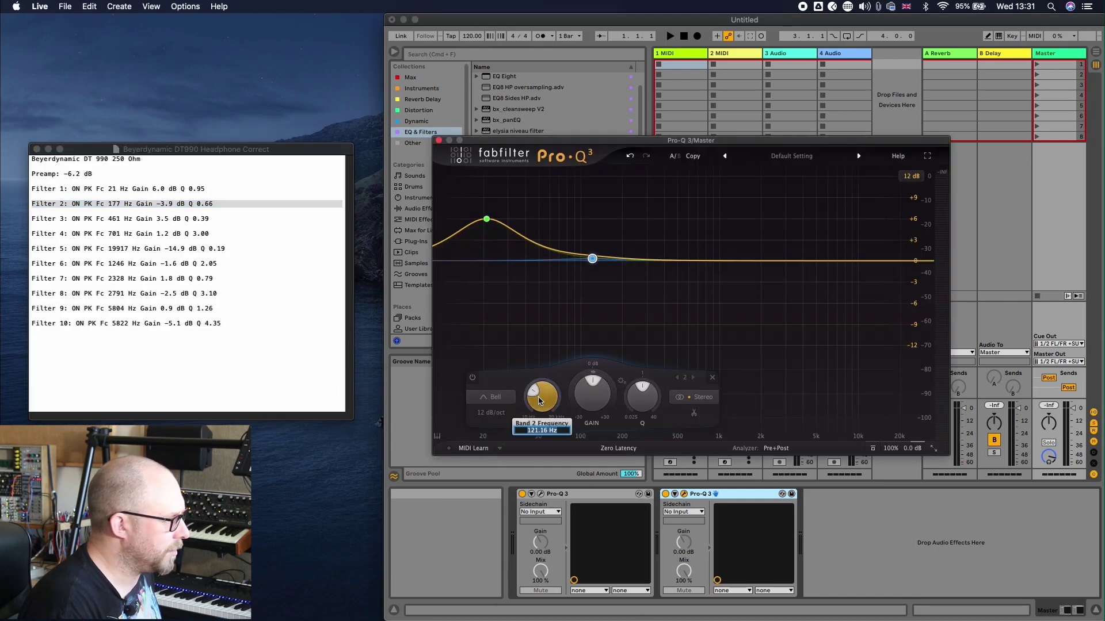
{"action": "type", "text": "177"}
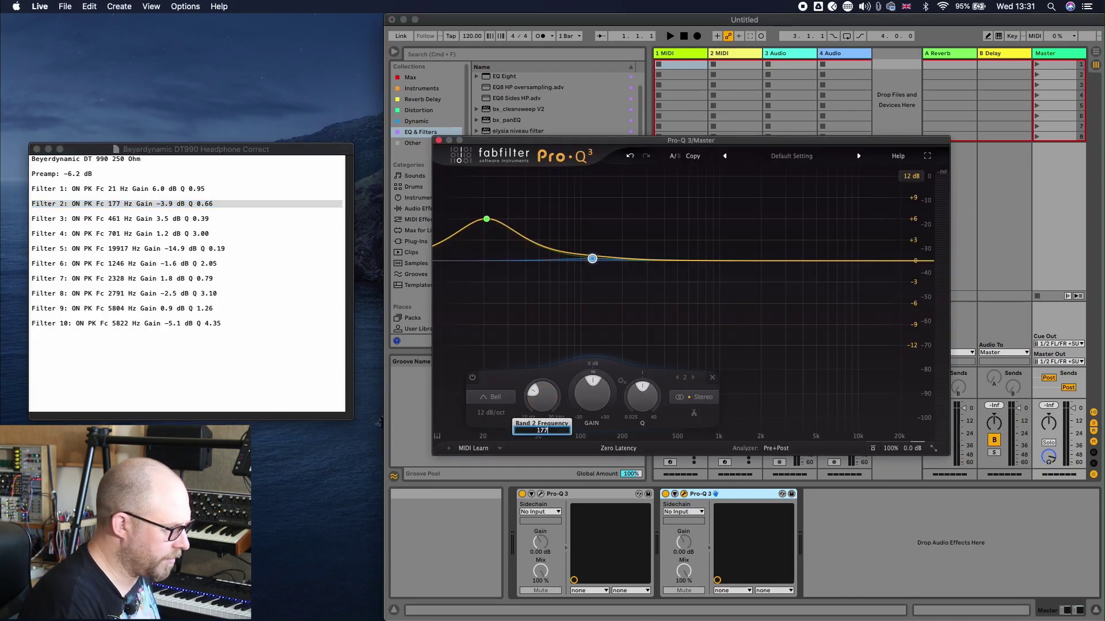
{"action": "key", "text": "Return"}
{"action": "double_click", "coordinate": [582, 401]}
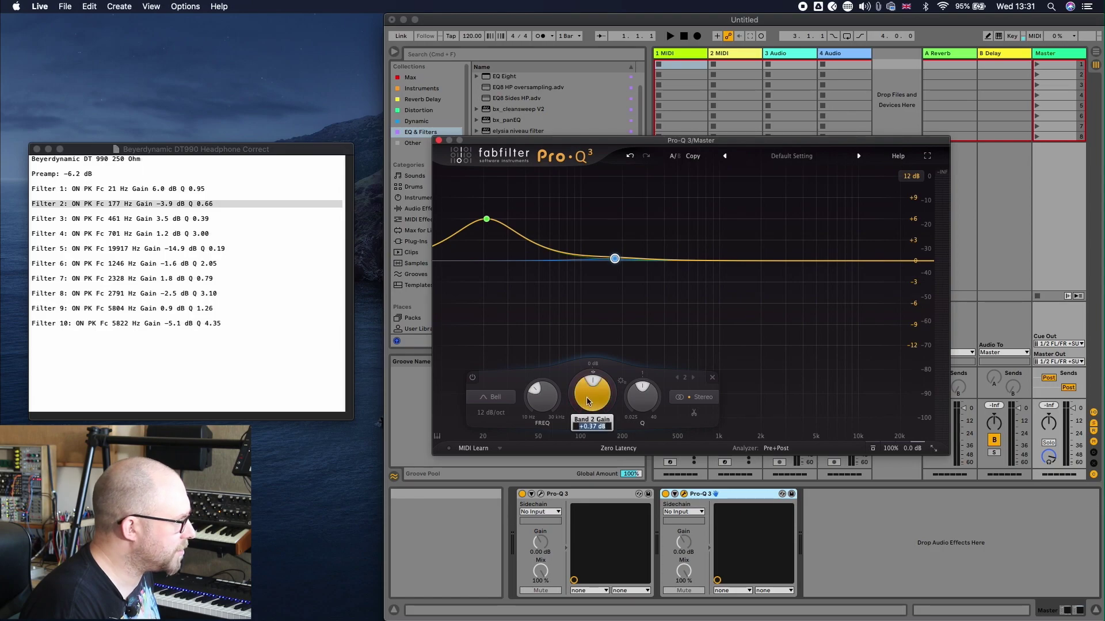
{"action": "key", "text": "BackSpace"}
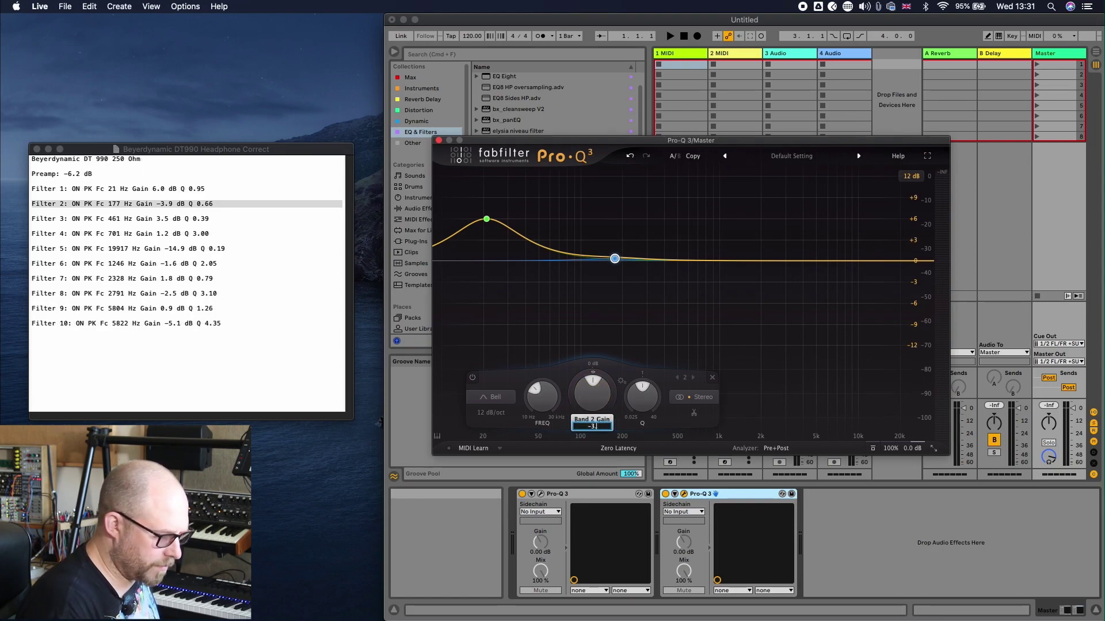
{"action": "key", "text": "Return"}
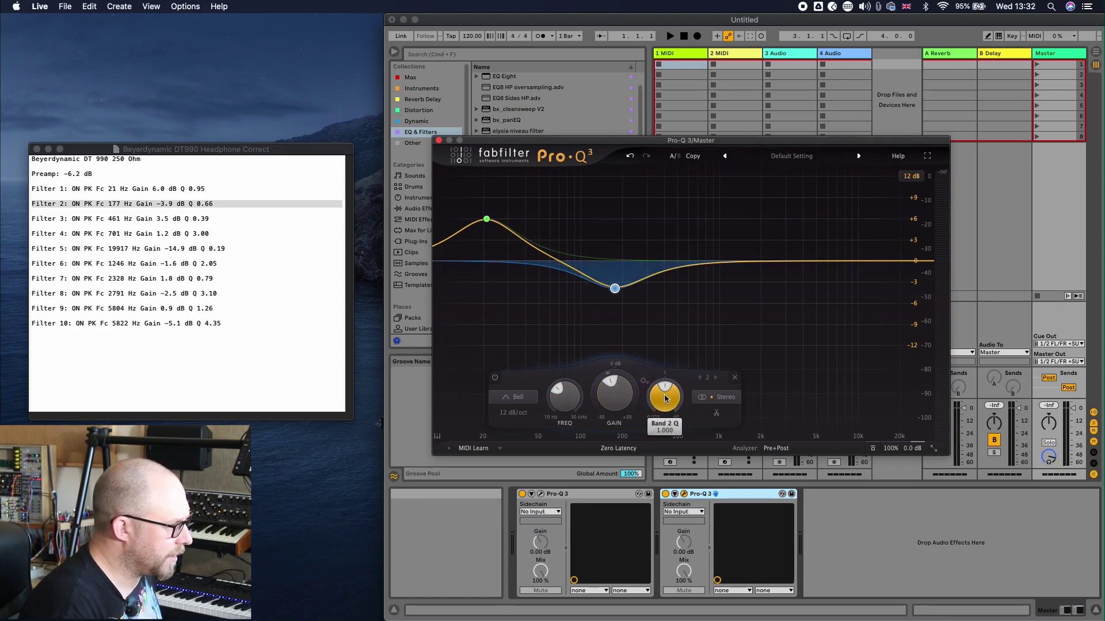
{"action": "double_click", "coordinate": [664, 399]}
{"action": "type", "text": ".660"}
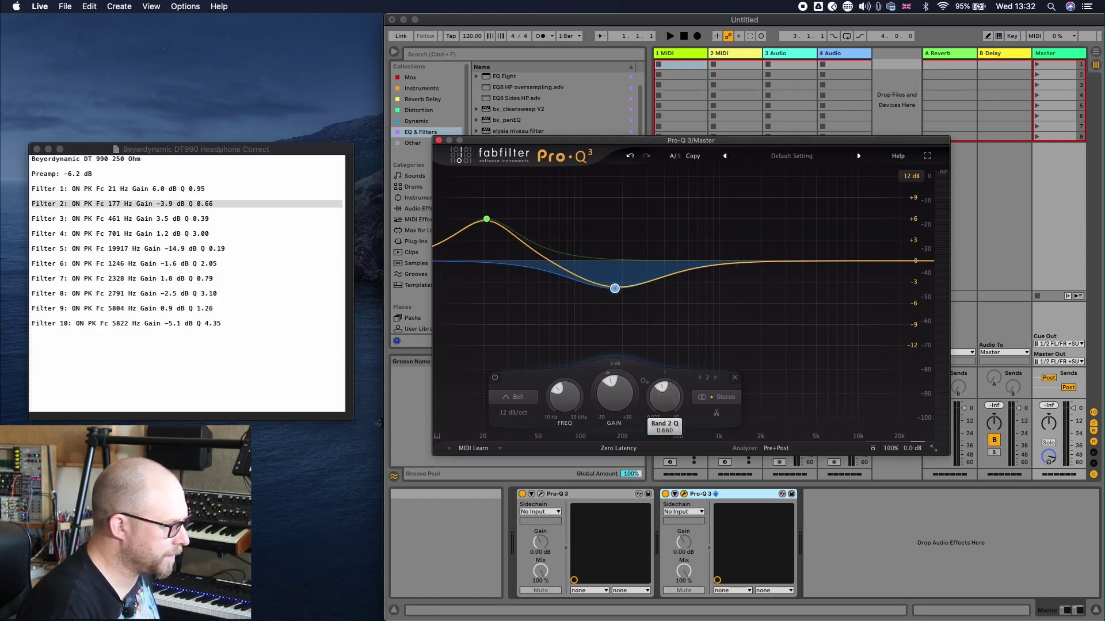
{"action": "key", "text": "Return"}
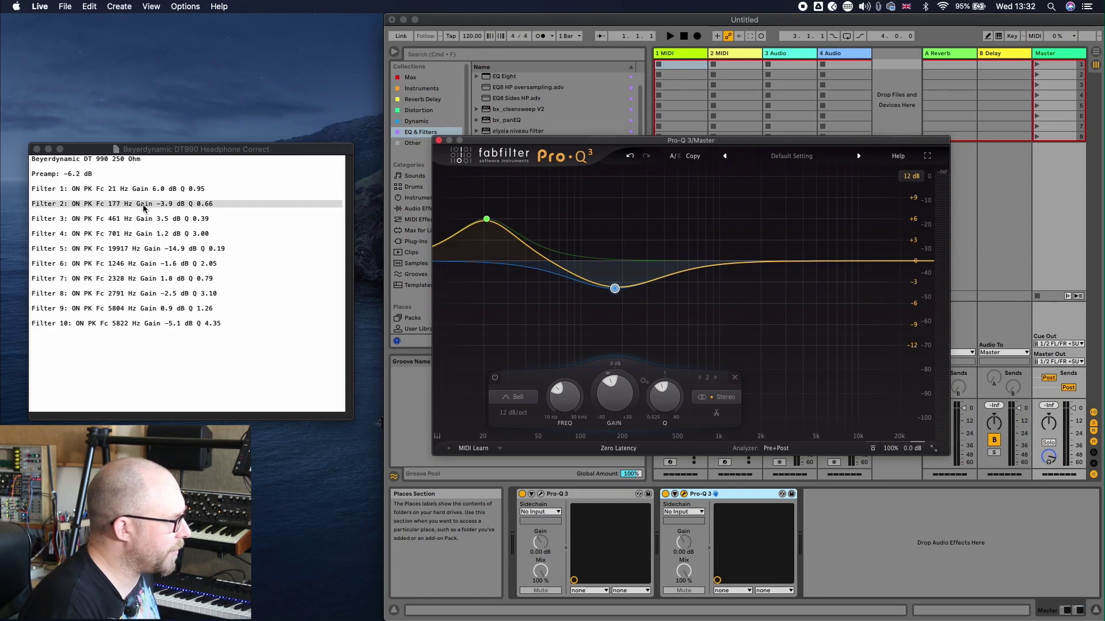
Step: Load the non-Oratory DT990Pro correction preset, delete the duplicate Pro-Q 3, and reopen the editor
{"action": "left_click", "coordinate": [791, 159]}
{"action": "left_click", "coordinate": [791, 367]}
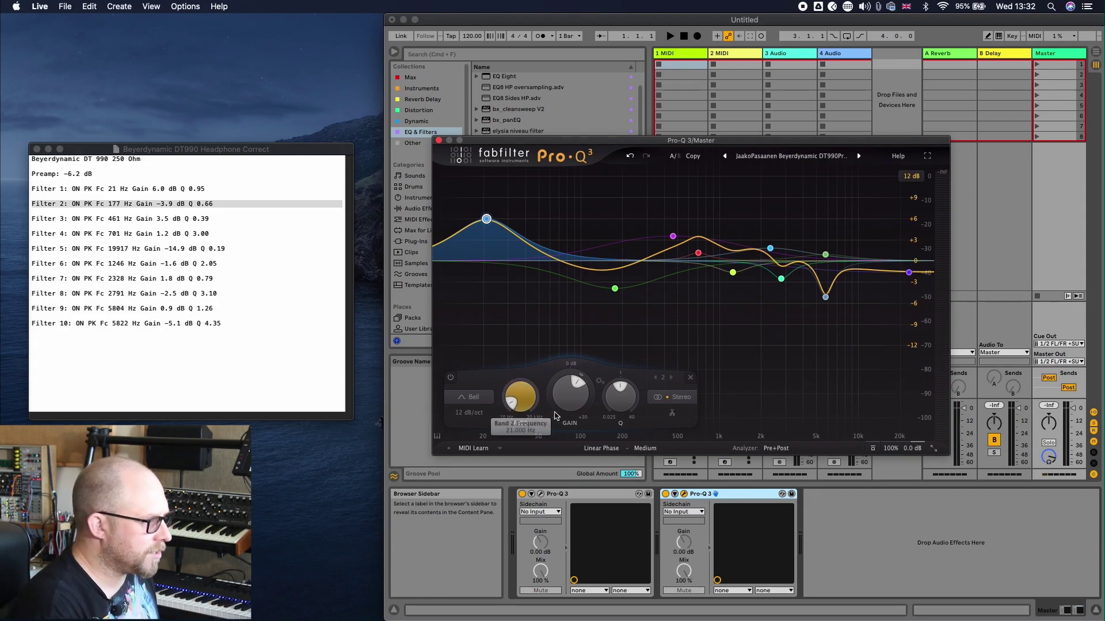
{"action": "left_click", "coordinate": [730, 495]}
{"action": "key", "text": "Delete"}
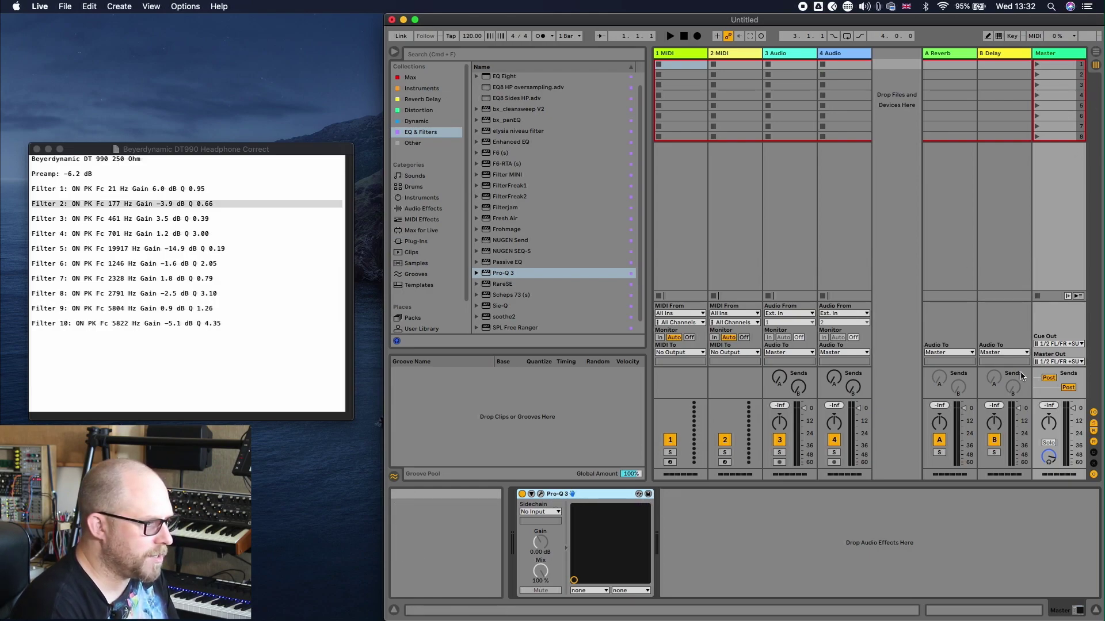
{"action": "mouse_move", "coordinate": [488, 582]}
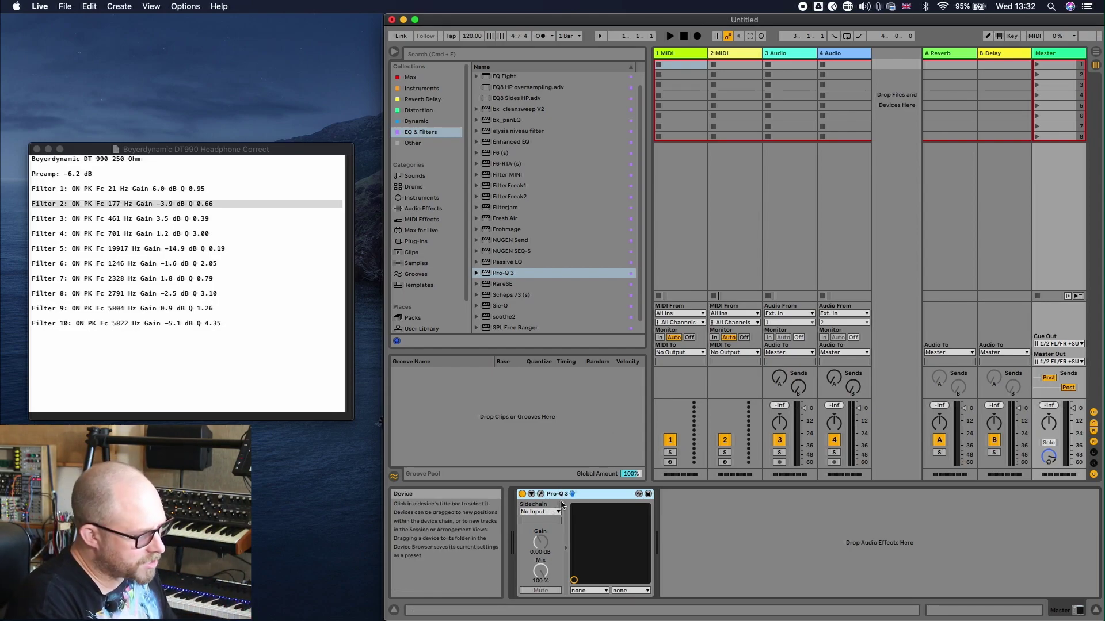
{"action": "left_click", "coordinate": [541, 494]}
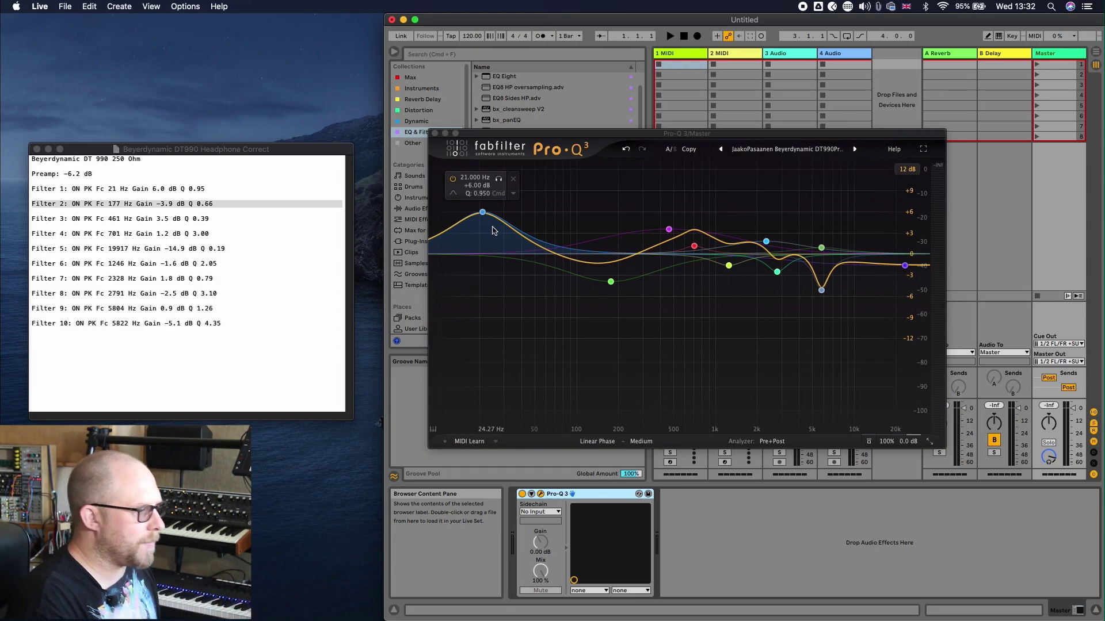
Step: Inspect the loaded Pro-Q 3 bands, then select the -6.2 dB Preamp line in the notes
{"action": "mouse_move", "coordinate": [614, 260]}
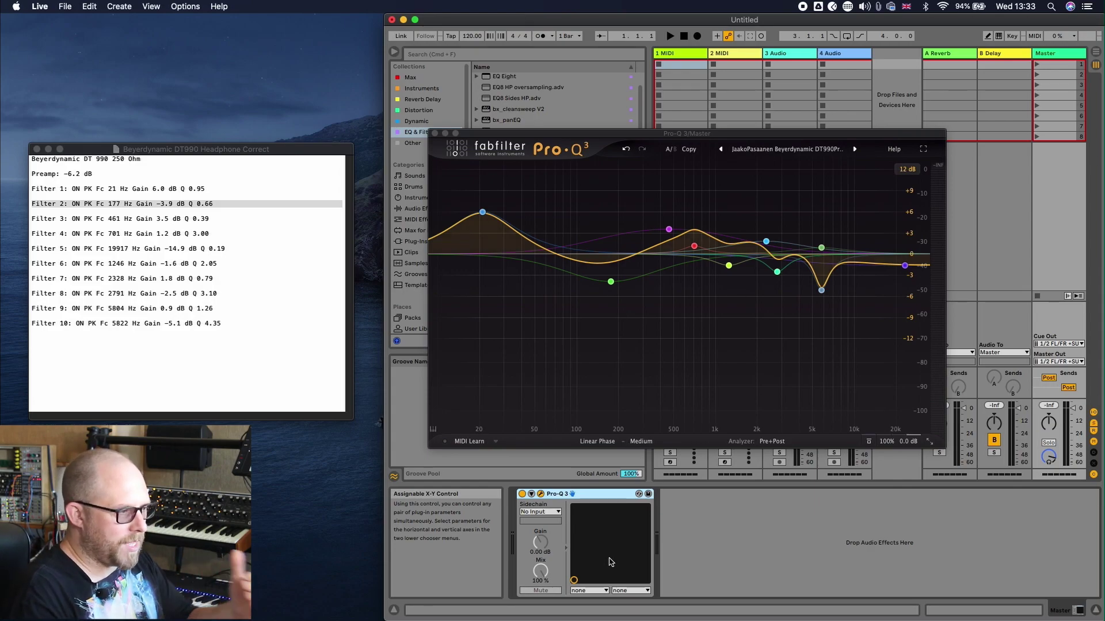
{"action": "mouse_move", "coordinate": [569, 250]}
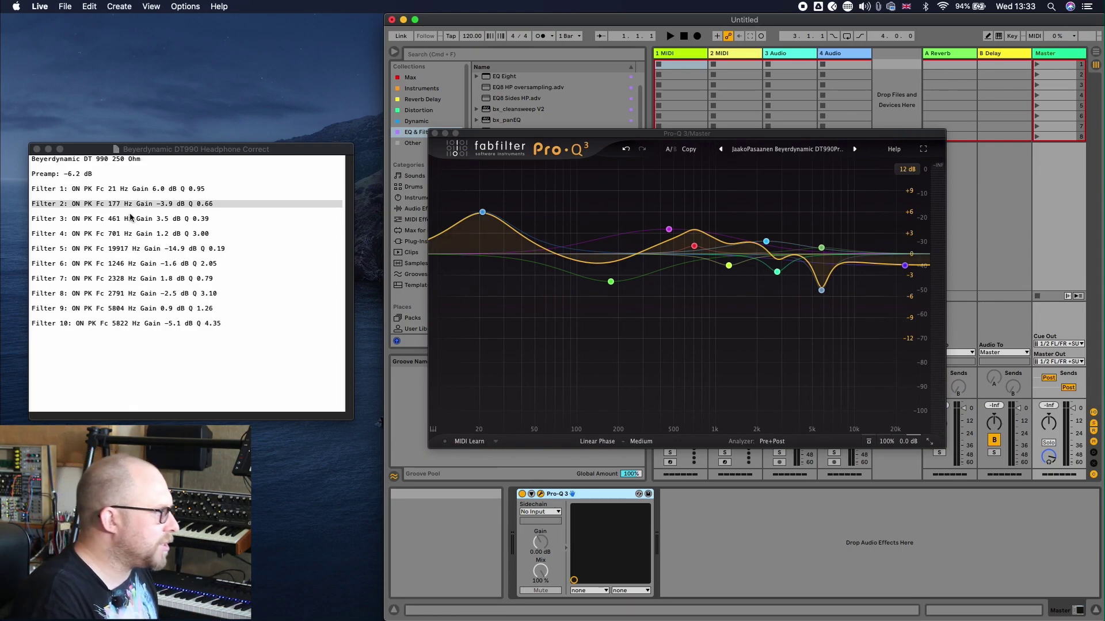
{"action": "triple_click", "coordinate": [103, 173]}
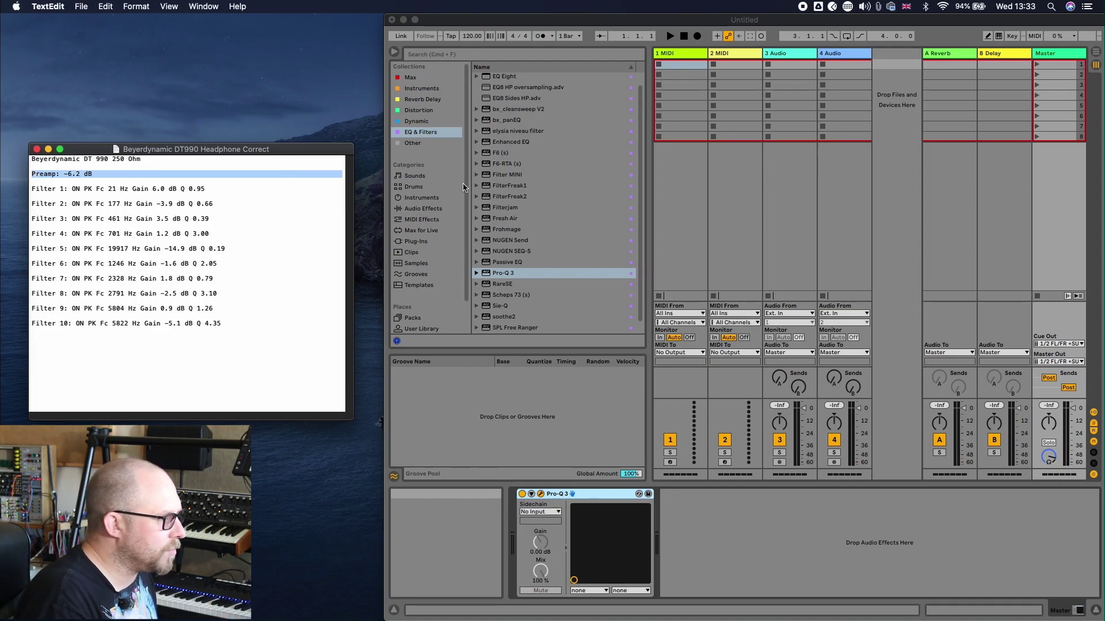
Step: Wrap the Pro-Q 3 device in an Audio Effect Rack and close its editor window
{"action": "right_click", "coordinate": [606, 497]}
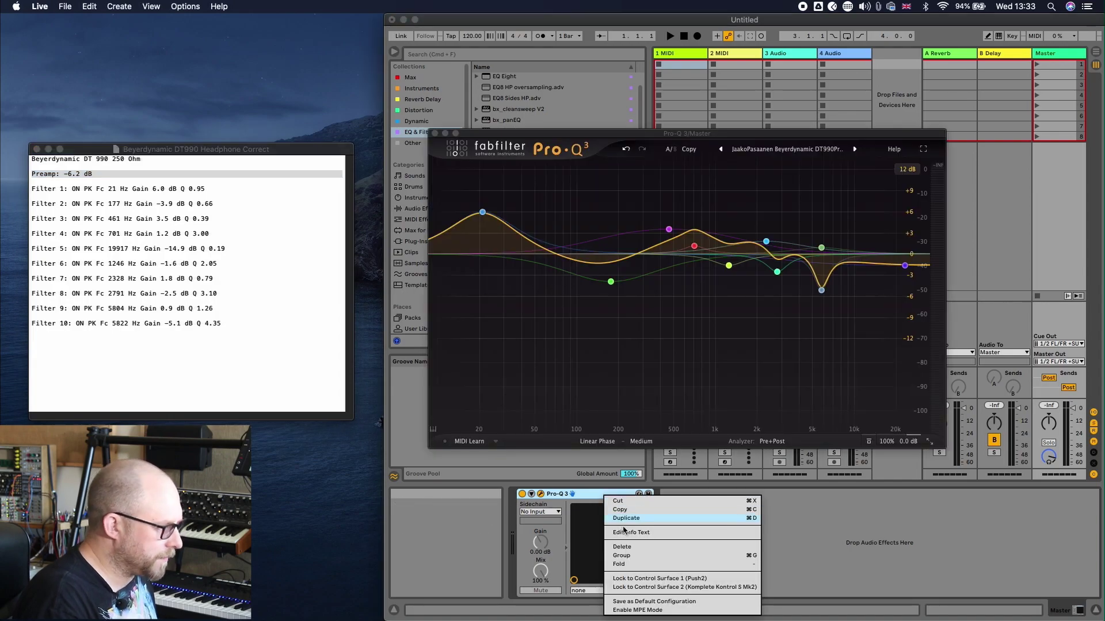
{"action": "left_click", "coordinate": [628, 556]}
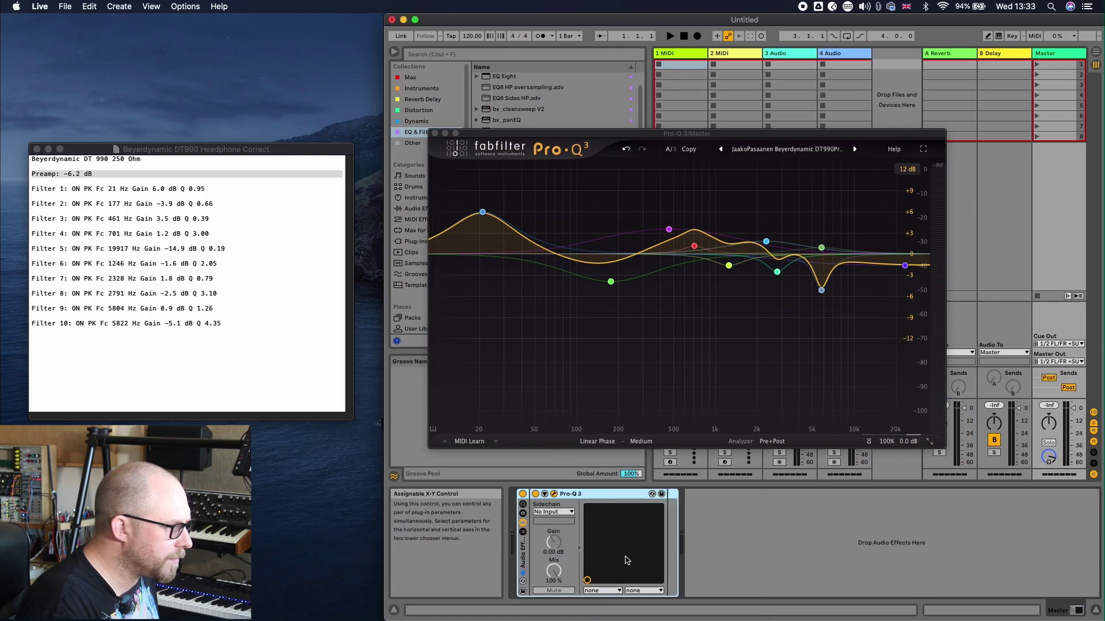
{"action": "double_click", "coordinate": [525, 555]}
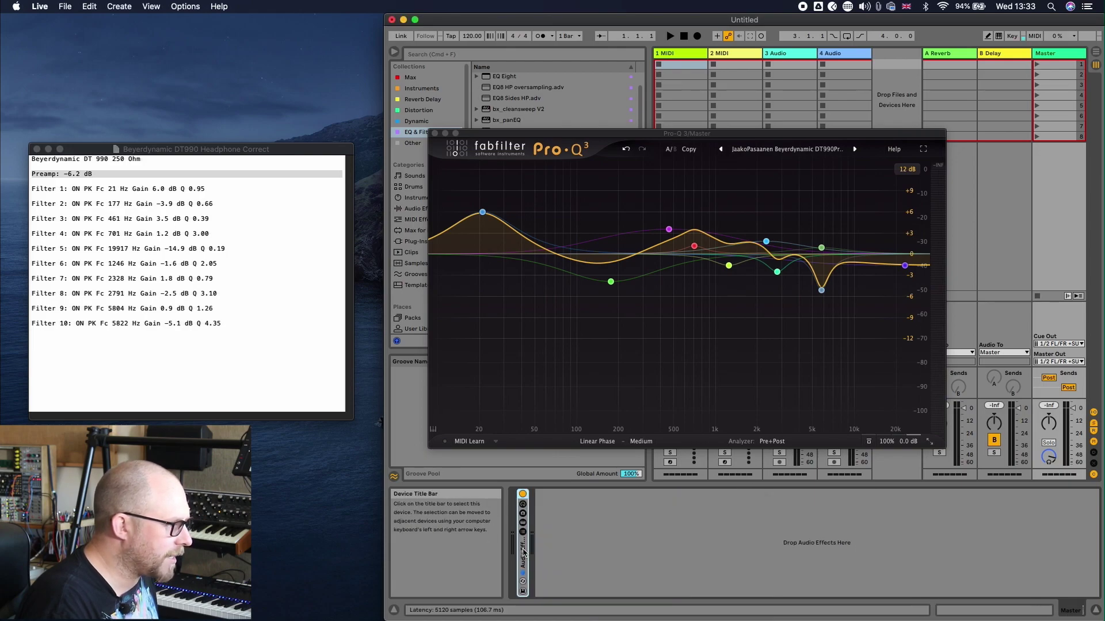
{"action": "double_click", "coordinate": [524, 552]}
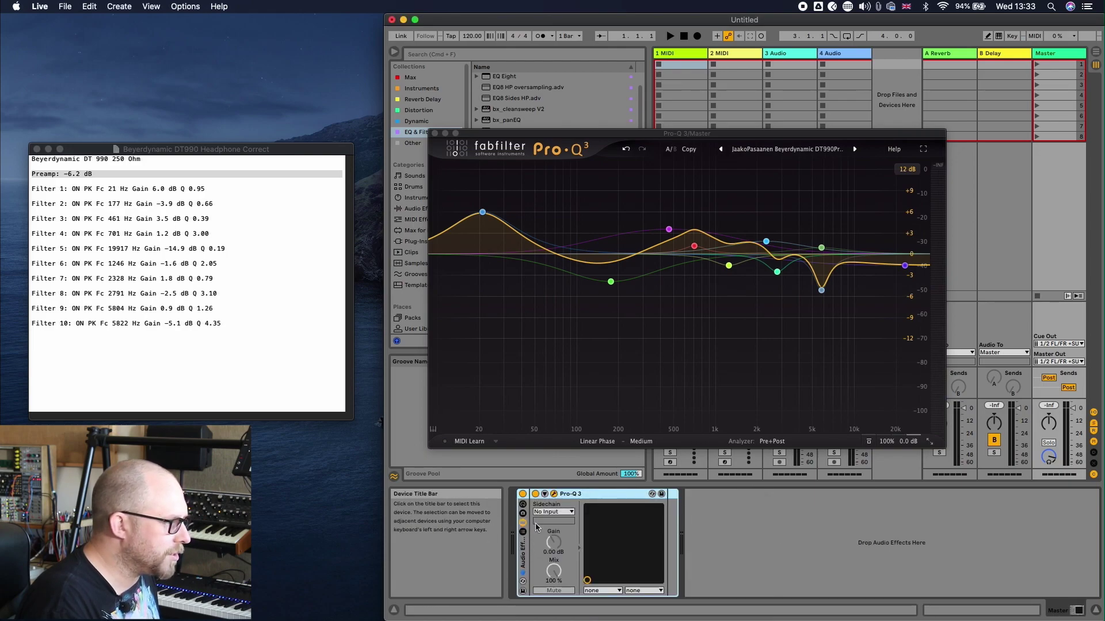
{"action": "left_click", "coordinate": [435, 133]}
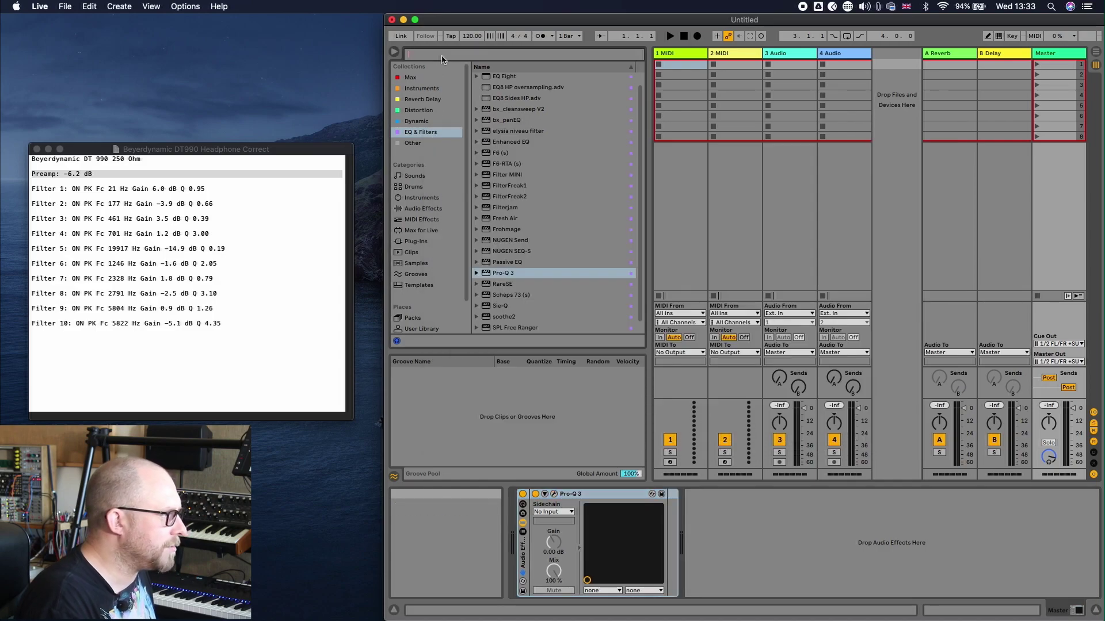
Step: Insert a Utility before Pro-Q 3 with -6.2 dB gain and group both into a rack
{"action": "type", "text": "utility"}
{"action": "left_click", "coordinate": [483, 111]}
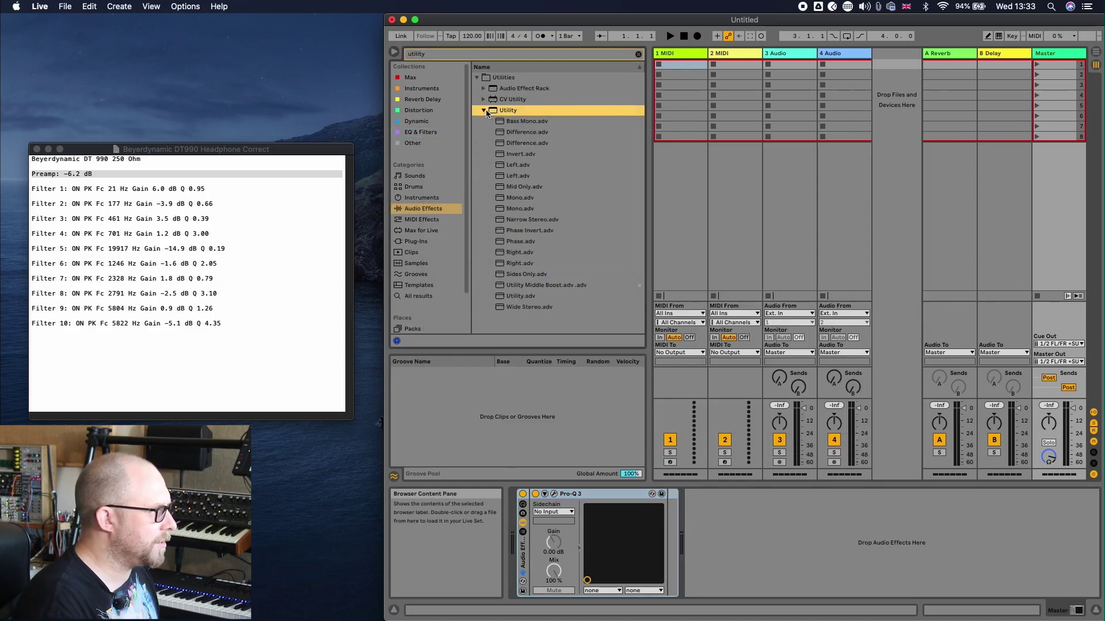
{"action": "left_click", "coordinate": [483, 110]}
{"action": "left_click_drag", "start_coordinate": [513, 111], "coordinate": [592, 536]}
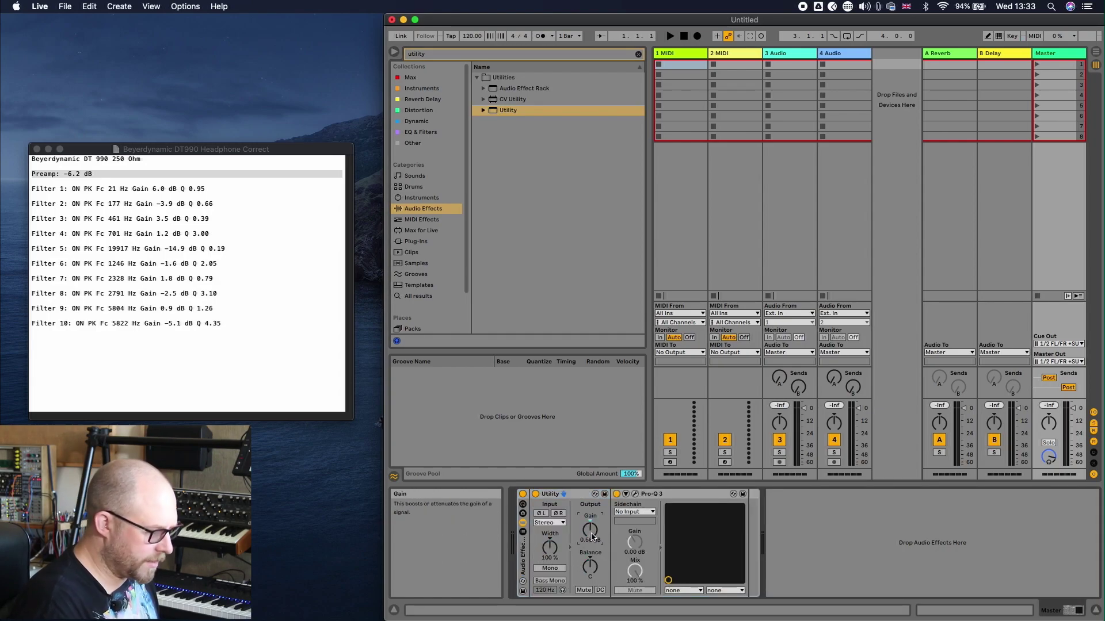
{"action": "left_click", "coordinate": [593, 537]}
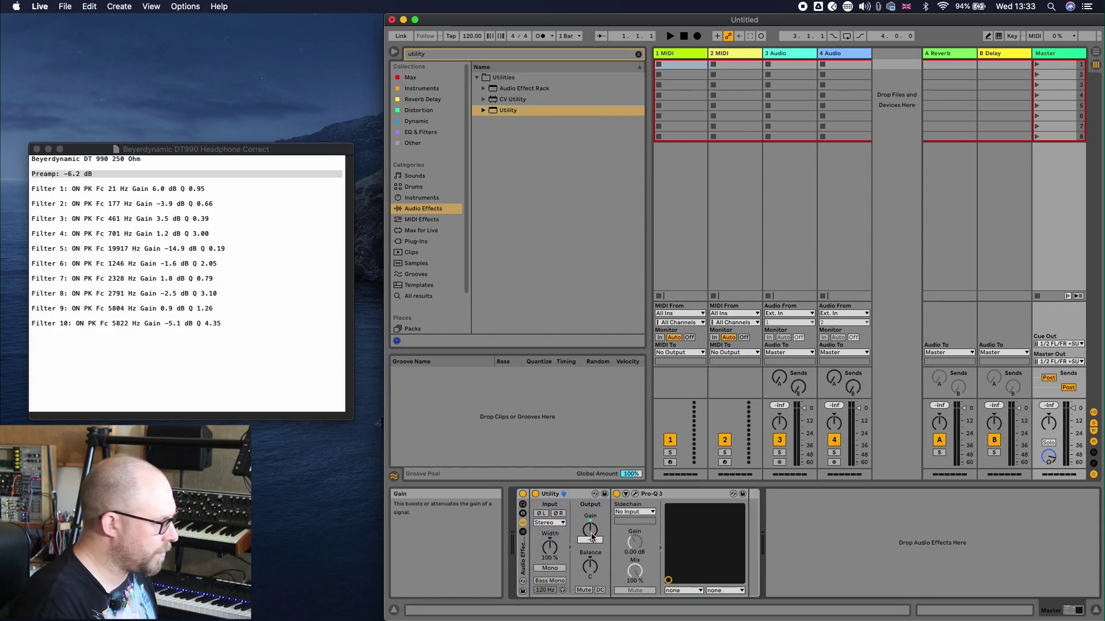
{"action": "type", "text": "-6.2"}
{"action": "key", "text": "Return"}
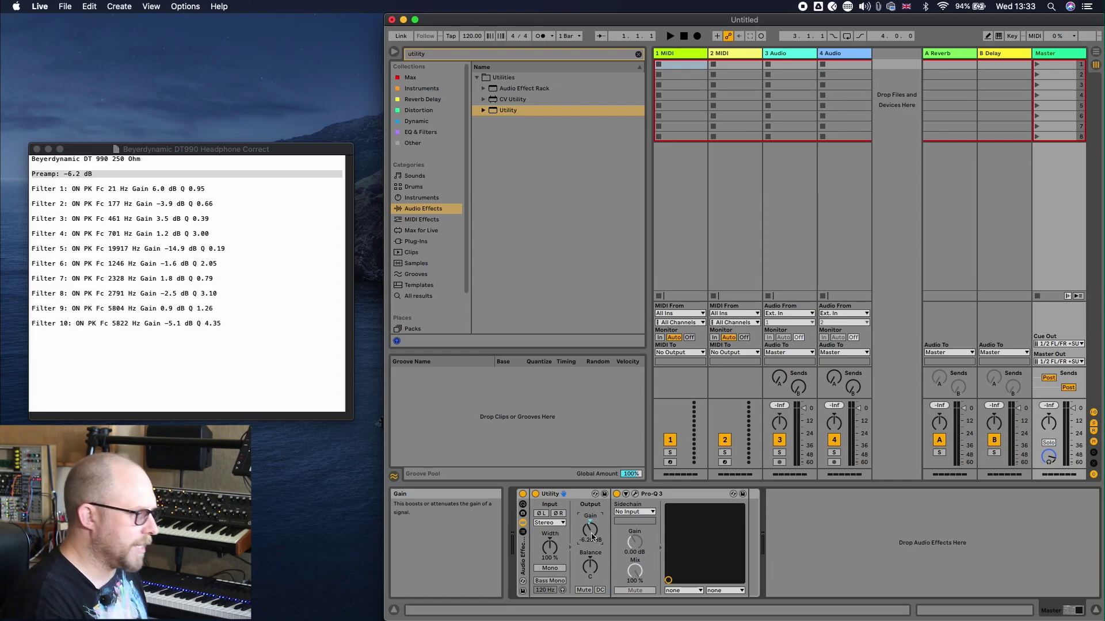
{"action": "key", "text": "super+g"}
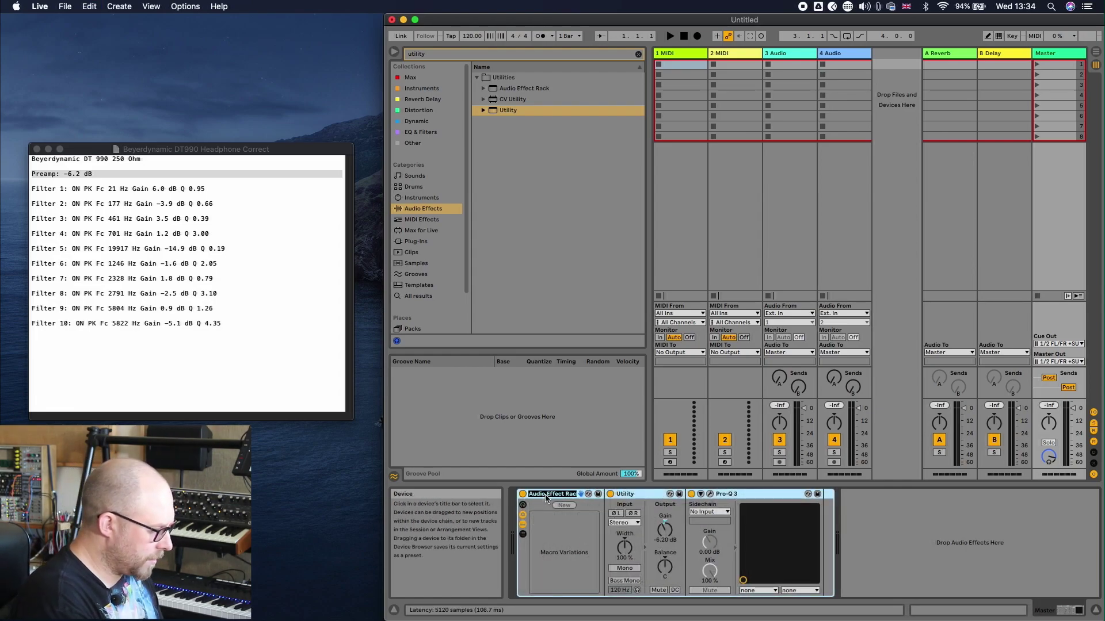
Step: Name the rack 'Headphone Monitor', hide its macros, and save it as preset 'Headphone Monitoring EQ'
{"action": "type", "text": "Headphone"}
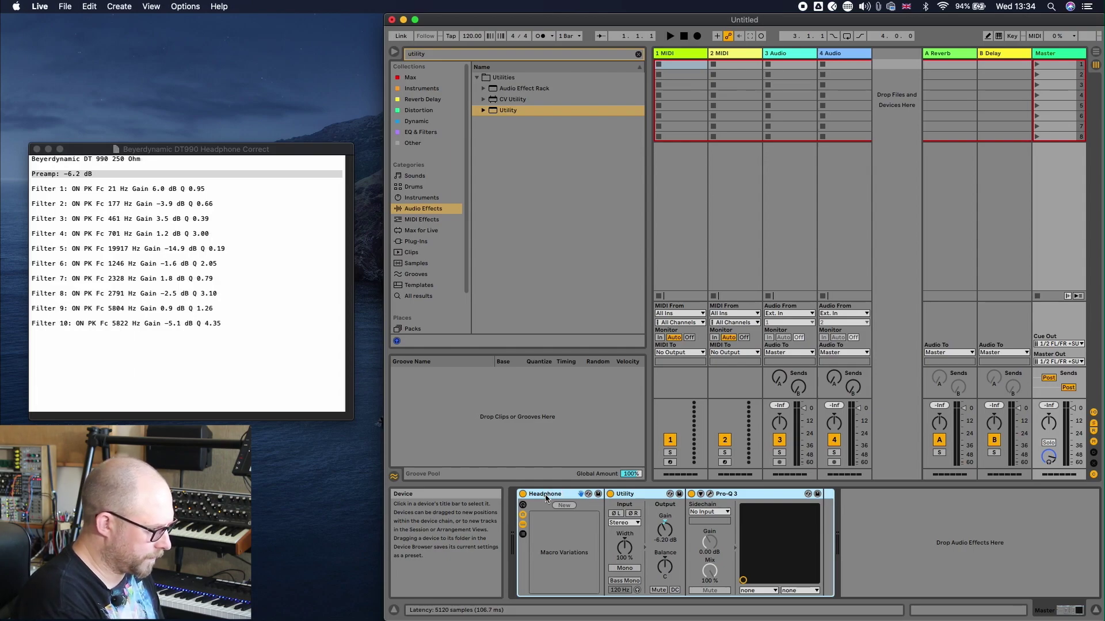
{"action": "type", "text": " Mon"}
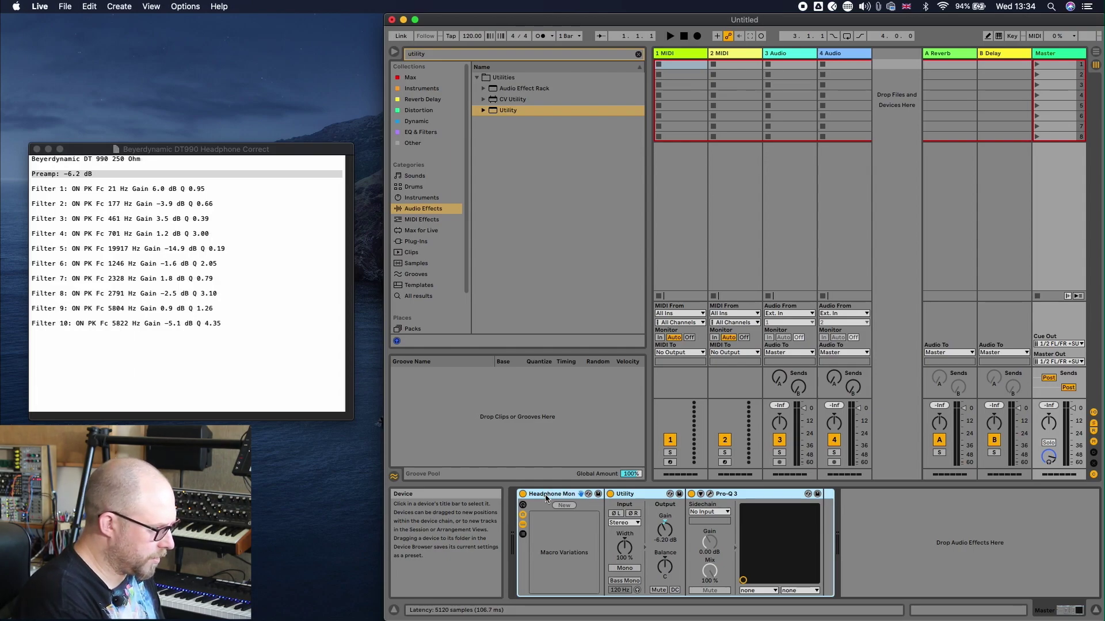
{"action": "type", "text": "itoring E"}
{"action": "key", "text": "Return"}
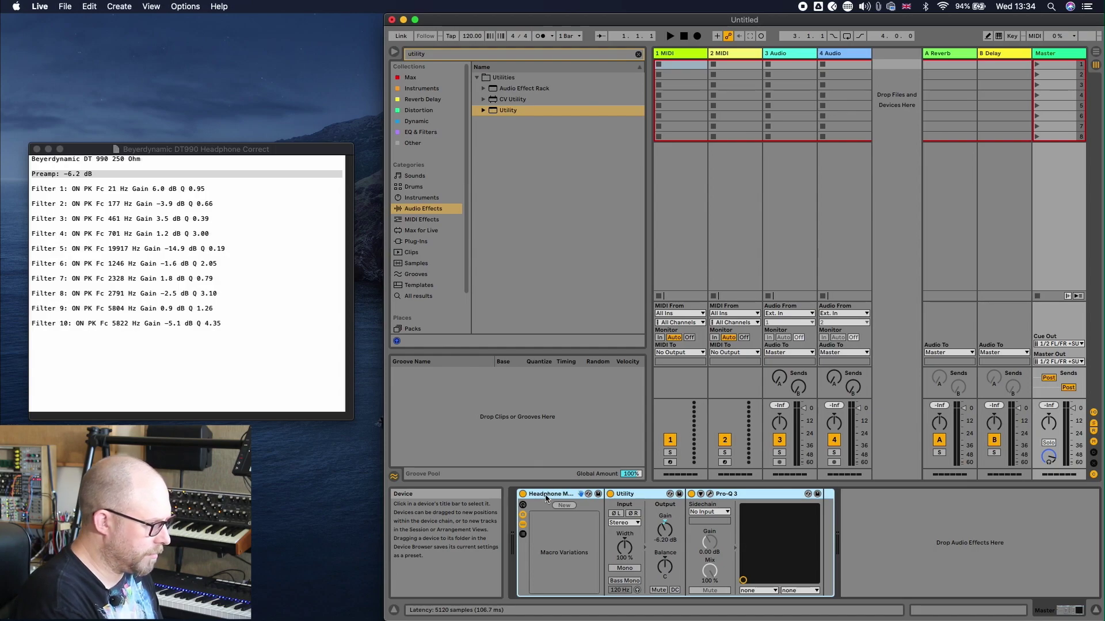
{"action": "left_click", "coordinate": [523, 525]}
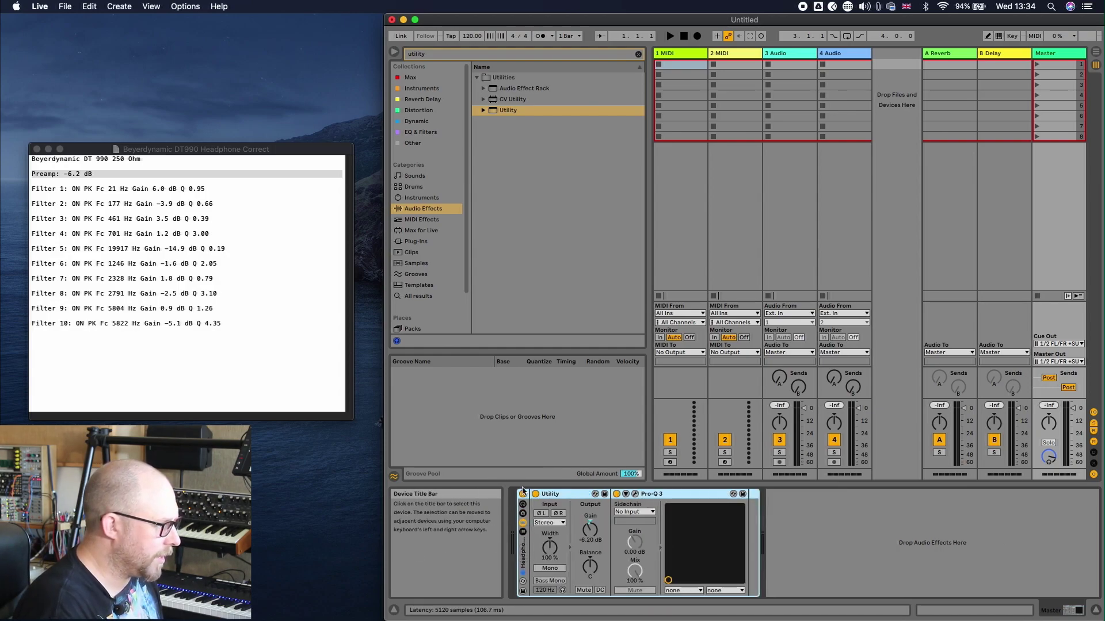
{"action": "left_click", "coordinate": [523, 592]}
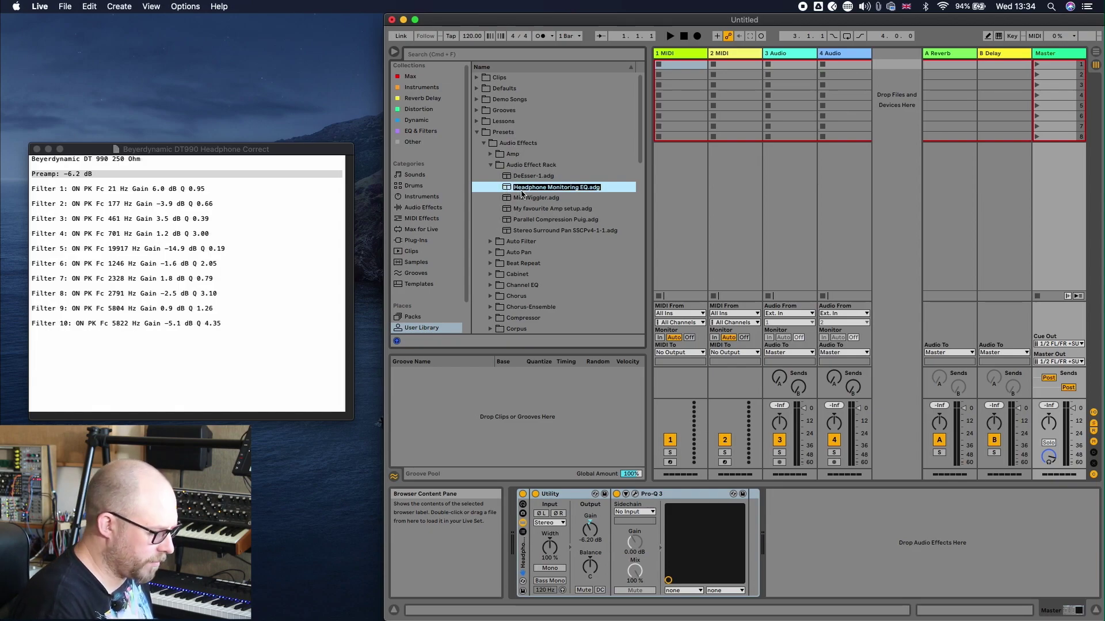
{"action": "key", "text": "Return"}
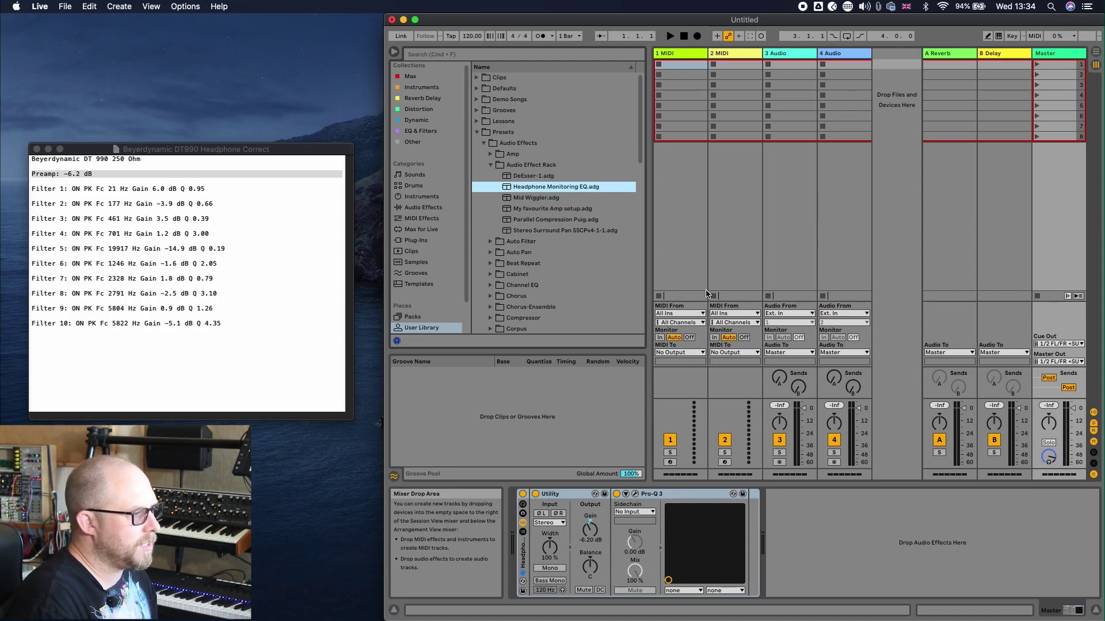
Step: Open the Pro-Q 3 editor on Google Chrome's SoundSource effects, showing the DT990Pro correction curve
{"action": "left_click", "coordinate": [865, 7]}
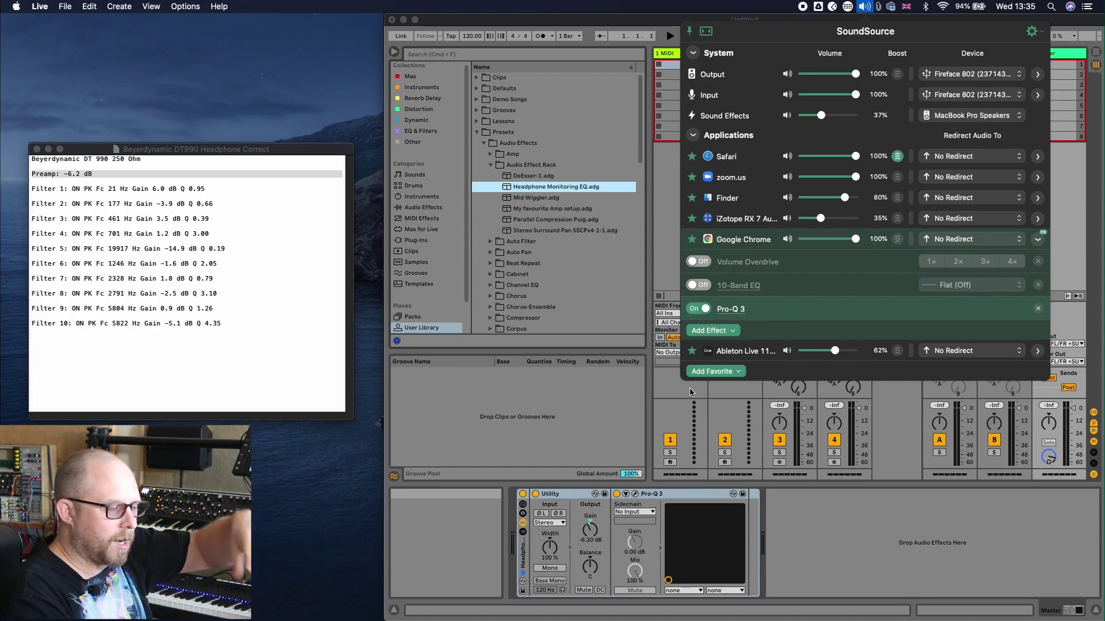
{"action": "left_click", "coordinate": [730, 309]}
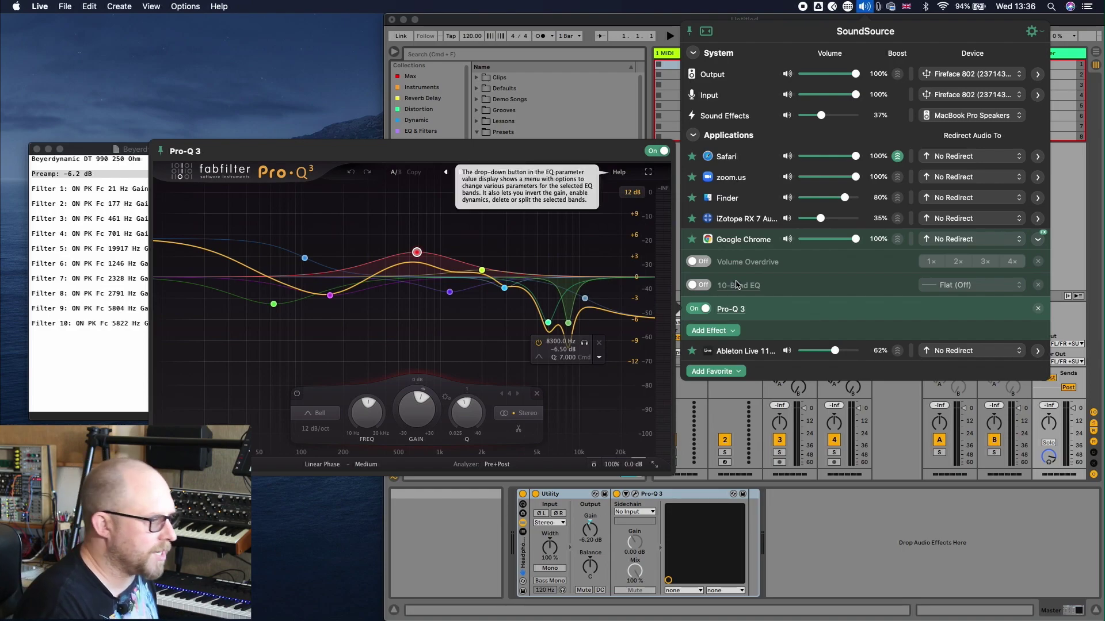
Step: Turn off the Pro-Q 3 effect in Google Chrome's SoundSource effects row
{"action": "left_click", "coordinate": [700, 313]}
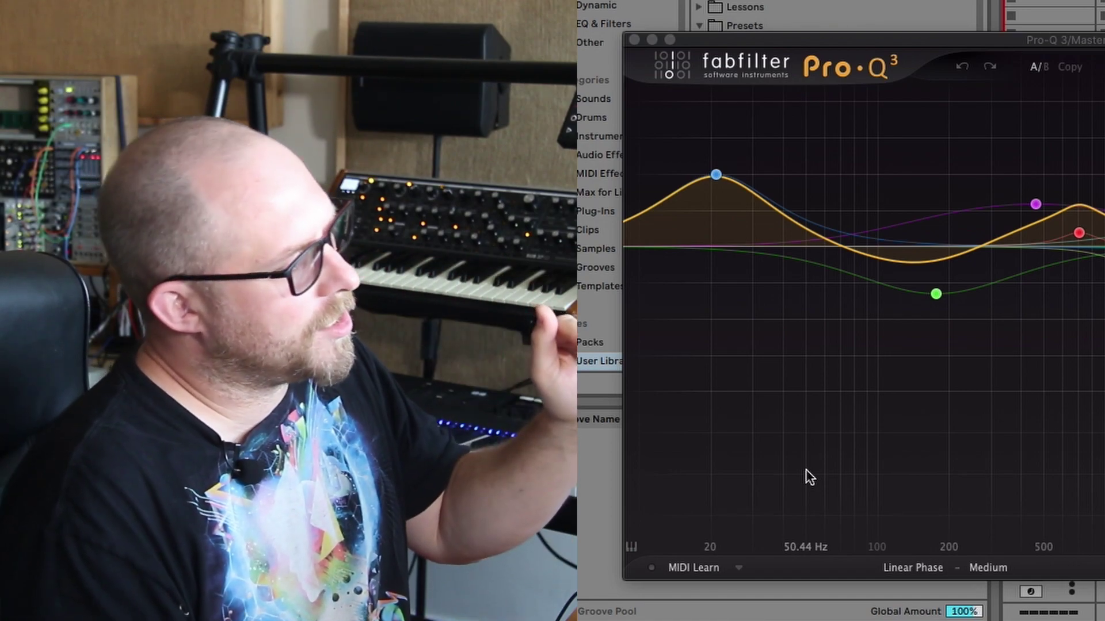
{"action": "mouse_move", "coordinate": [726, 192]}
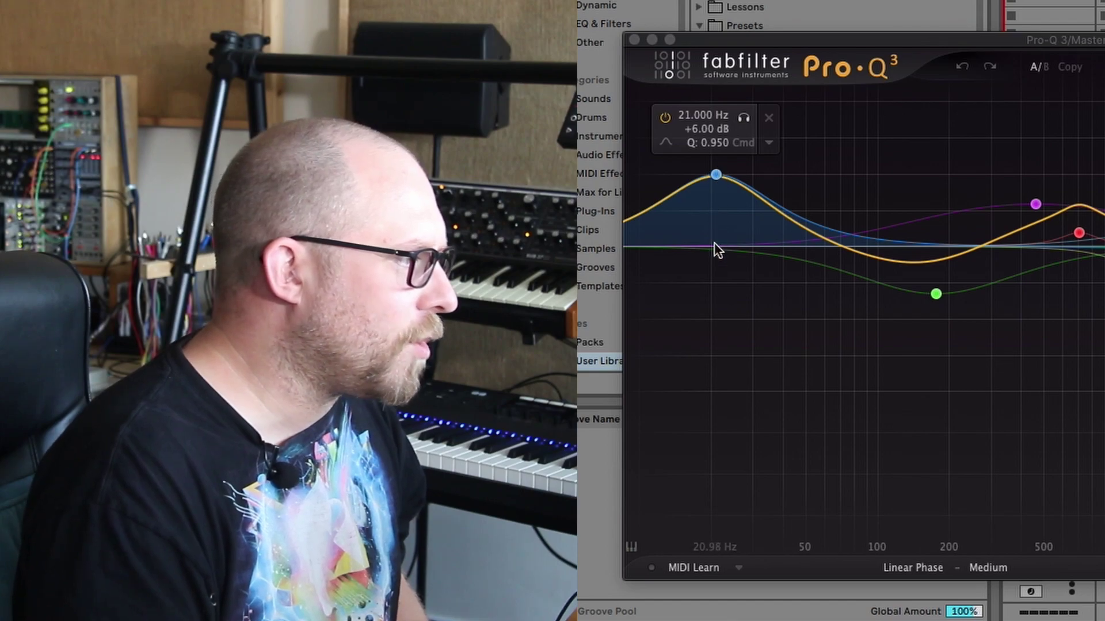